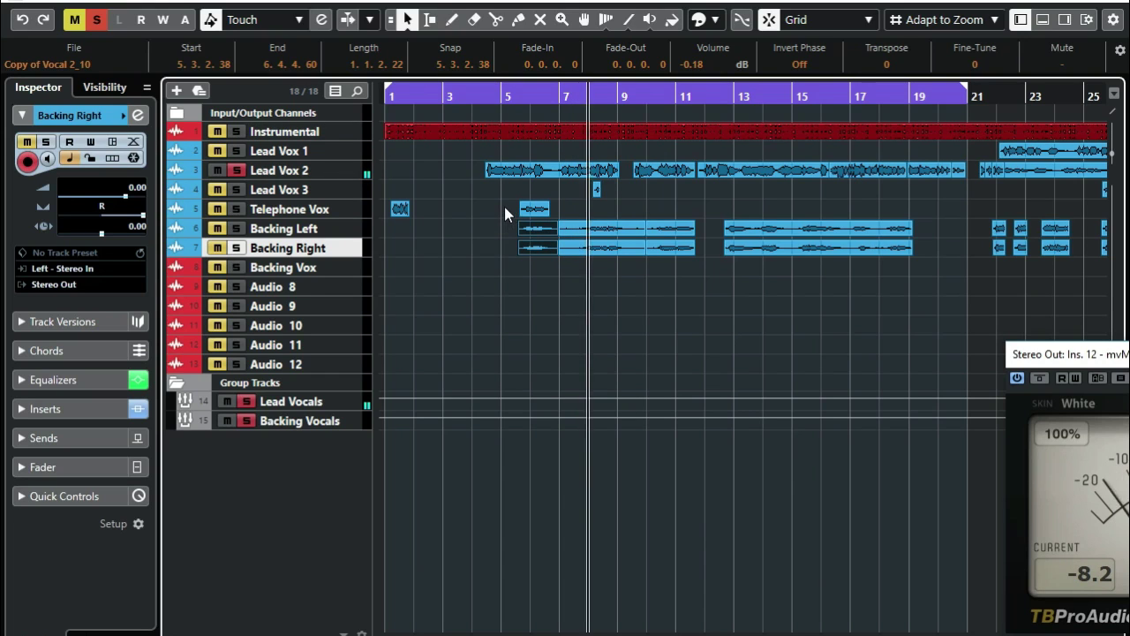
Stop playback and copy the channel settings of the Lead Vocals group track.
key("space")
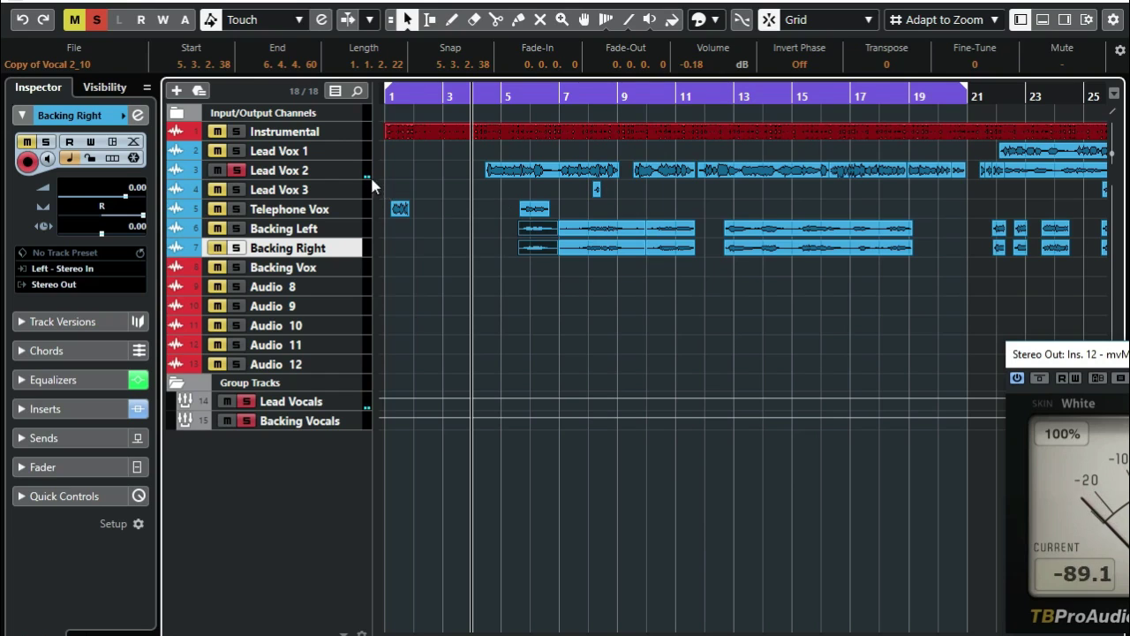
left_click(353, 397)
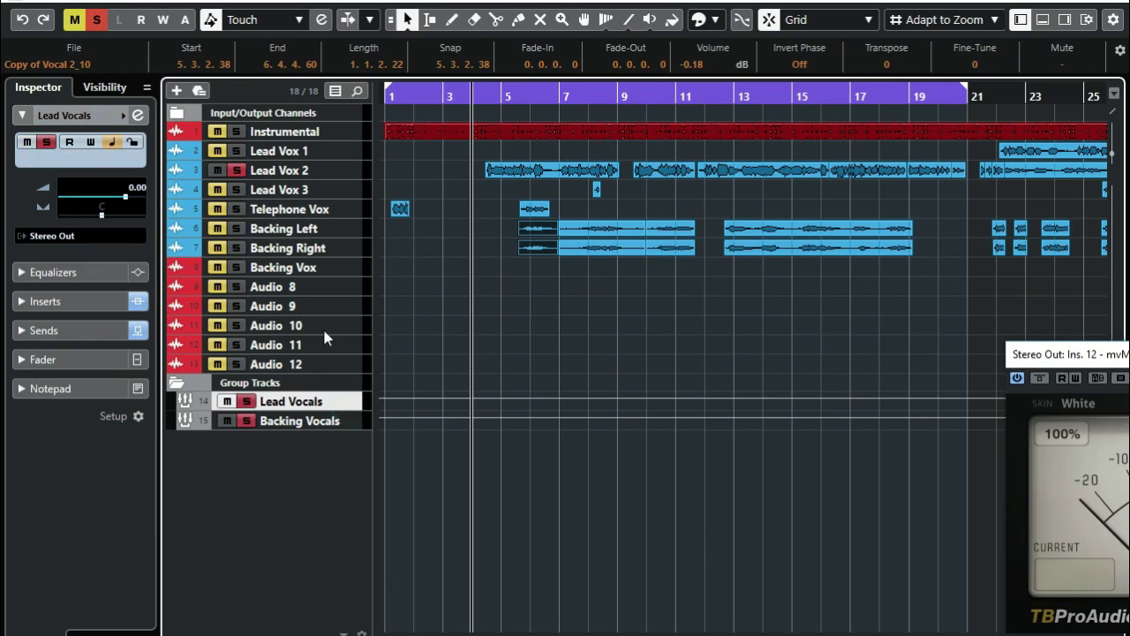
left_click(137, 116)
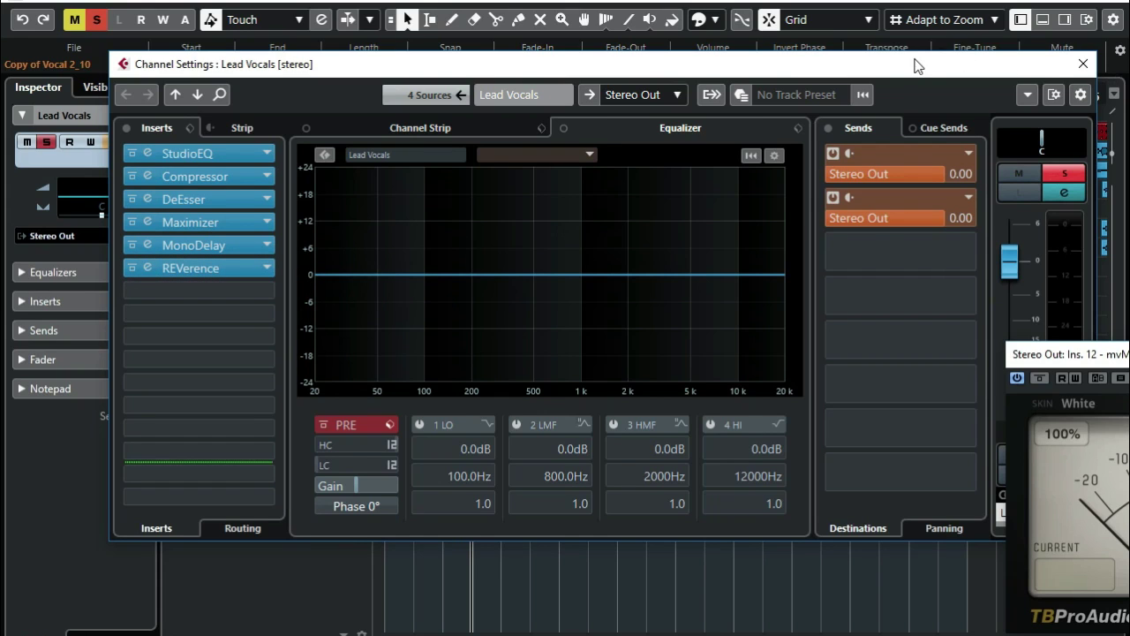
left_click_drag(918, 66, 919, 56)
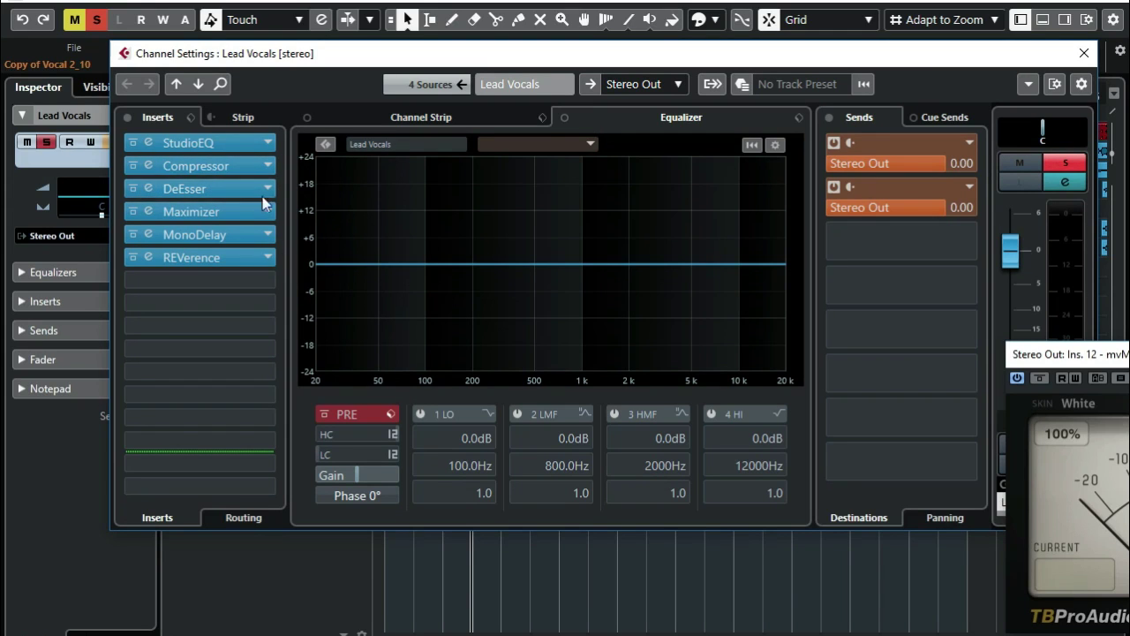
left_click(1029, 85)
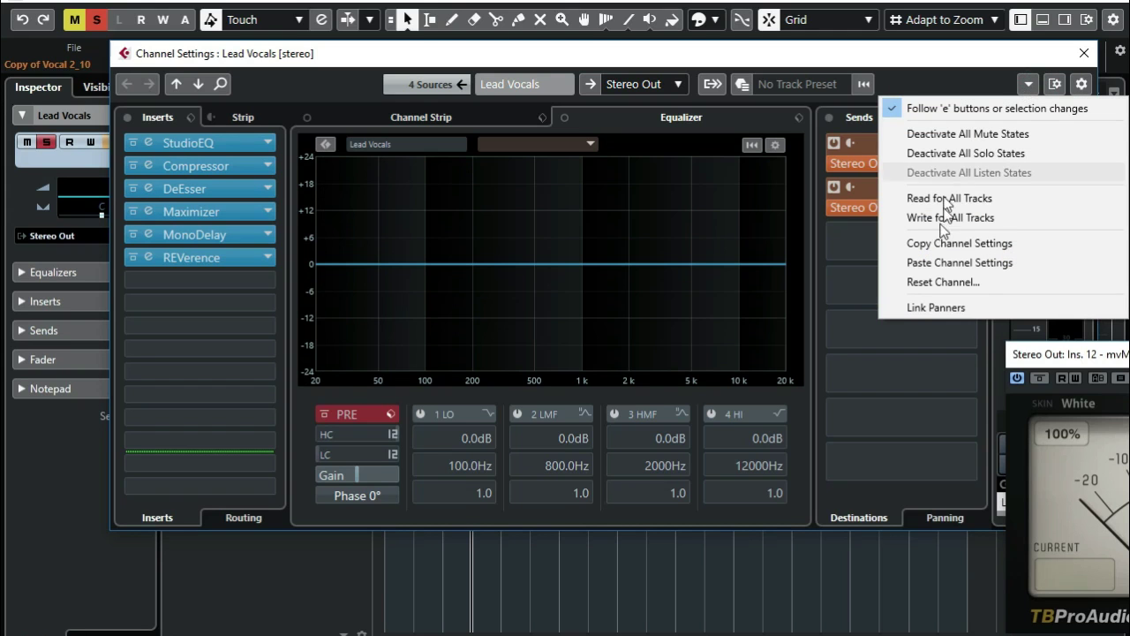
left_click(947, 244)
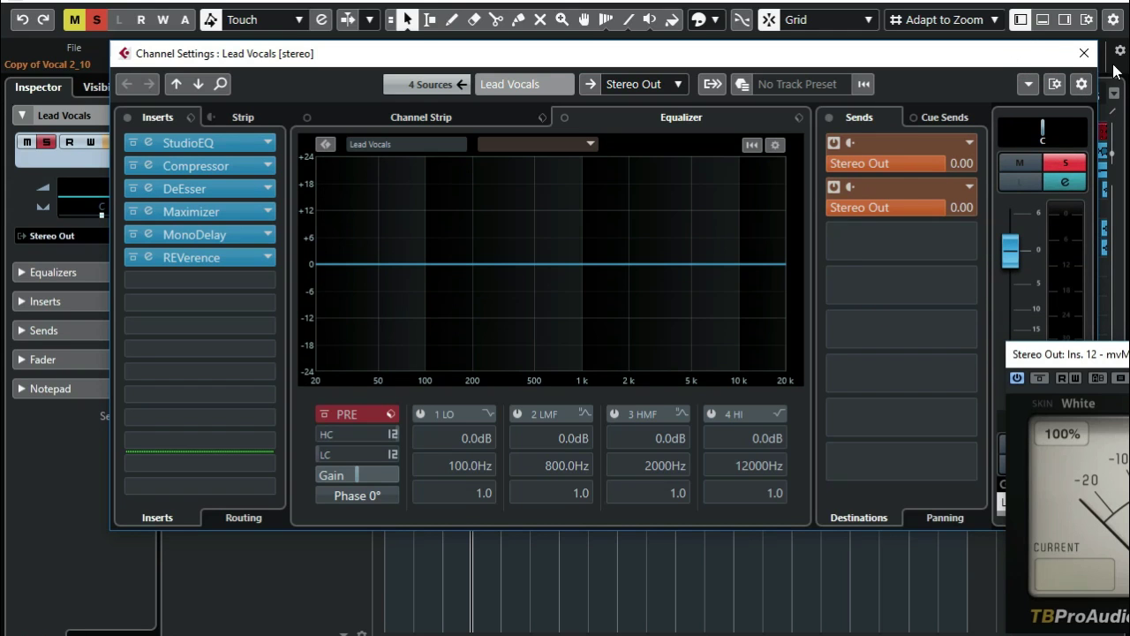
left_click(1084, 53)
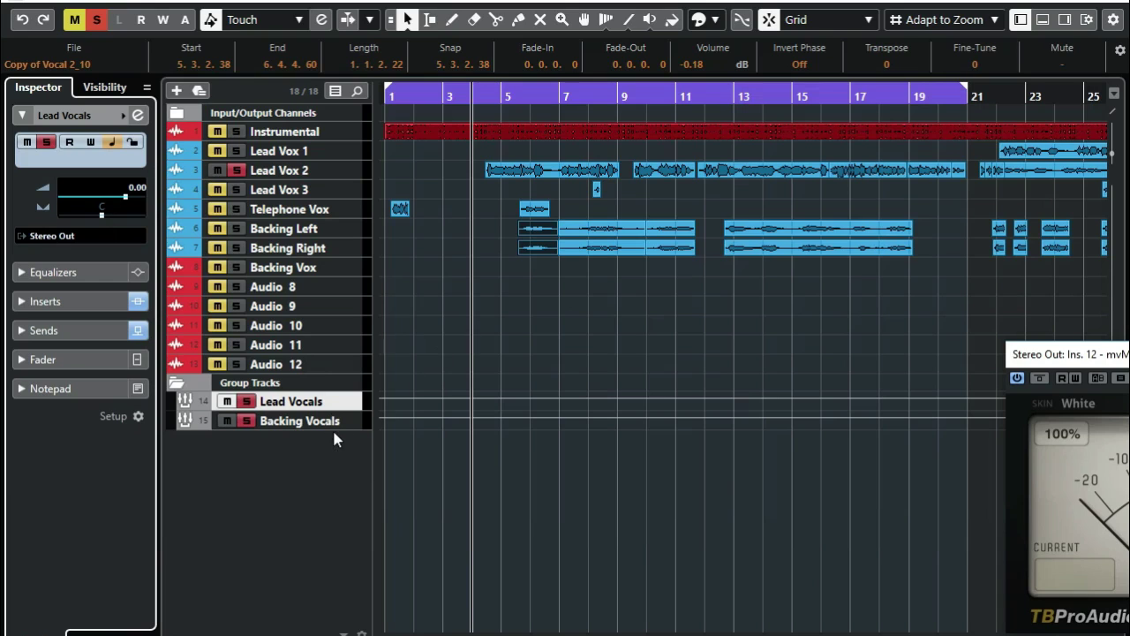
Paste the copied channel settings onto the Backing Vocals group track and close its channel settings.
left_click(350, 422)
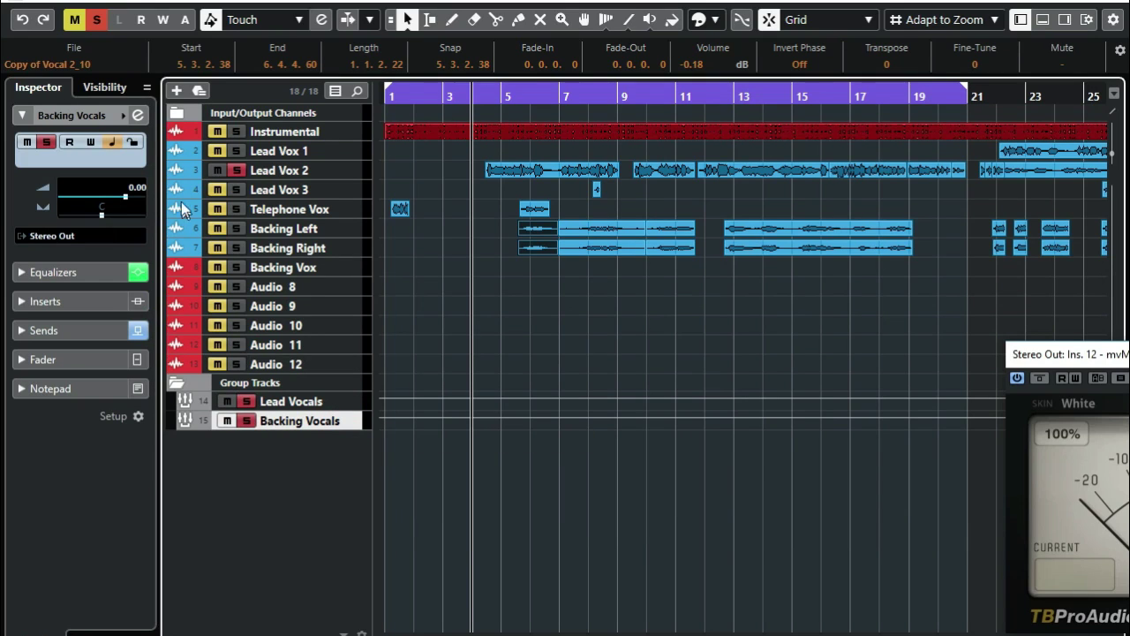
left_click(137, 117)
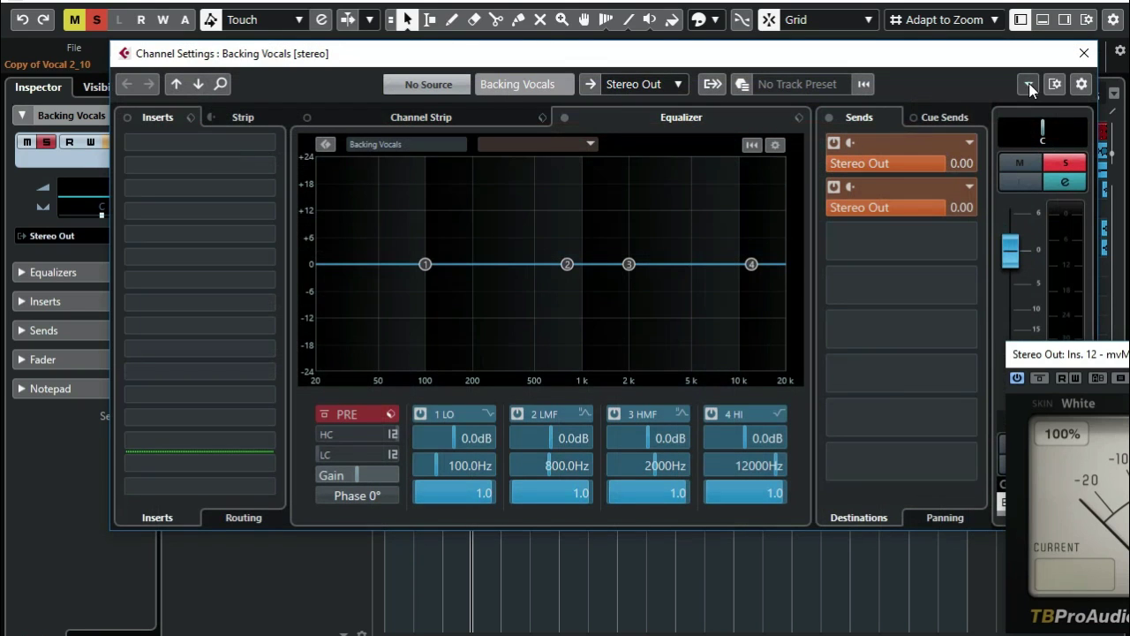
left_click(1028, 85)
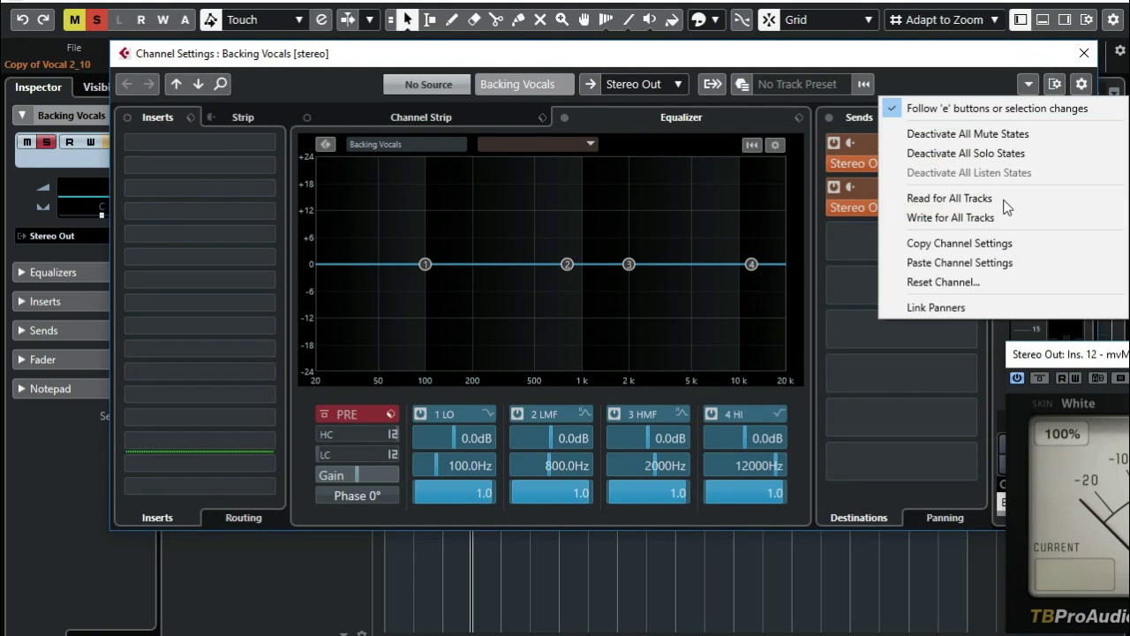
left_click(969, 263)
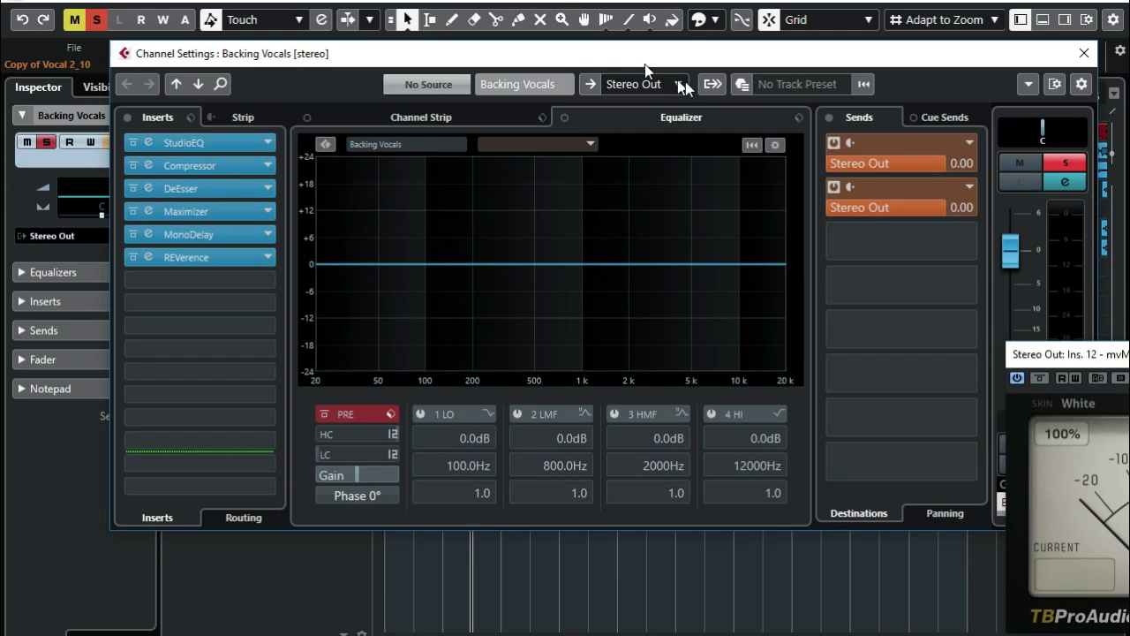
left_click_drag(682, 60, 611, 115)
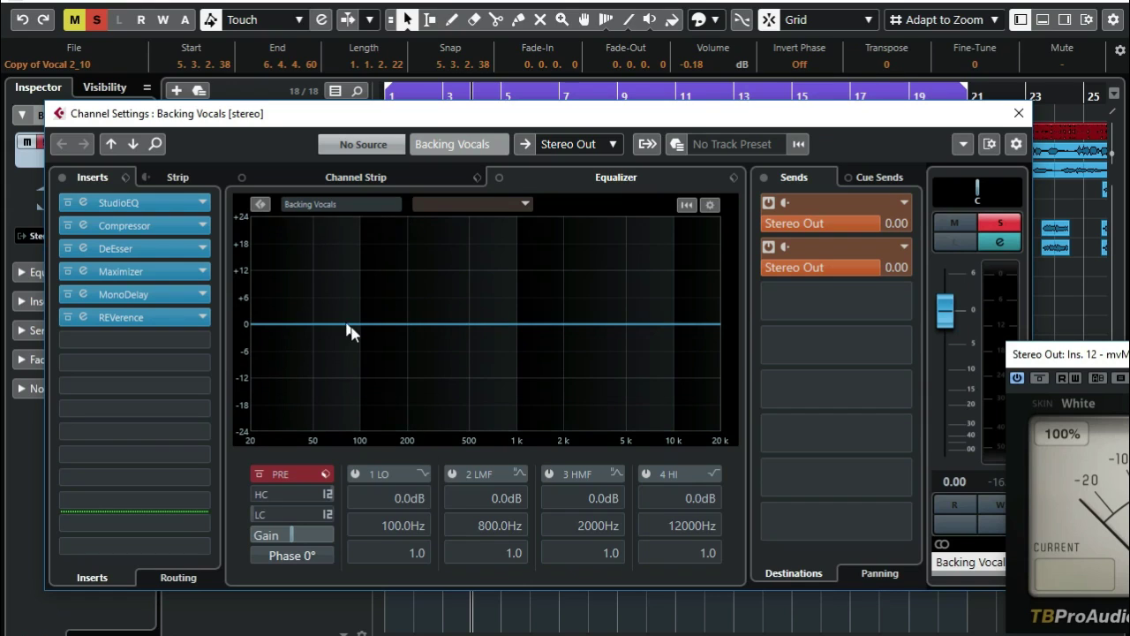
left_click(1023, 115)
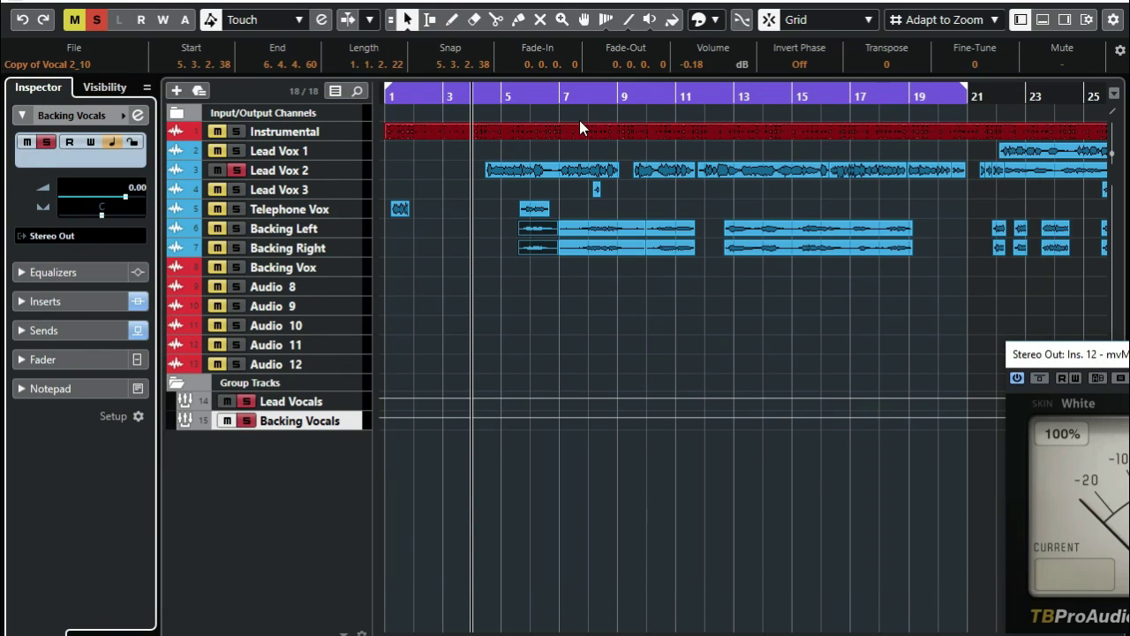
Solo Backing Left and Backing Right instead of Lead Vox 2 and audition them from about bar 5.
left_click(510, 96)
left_click(512, 95)
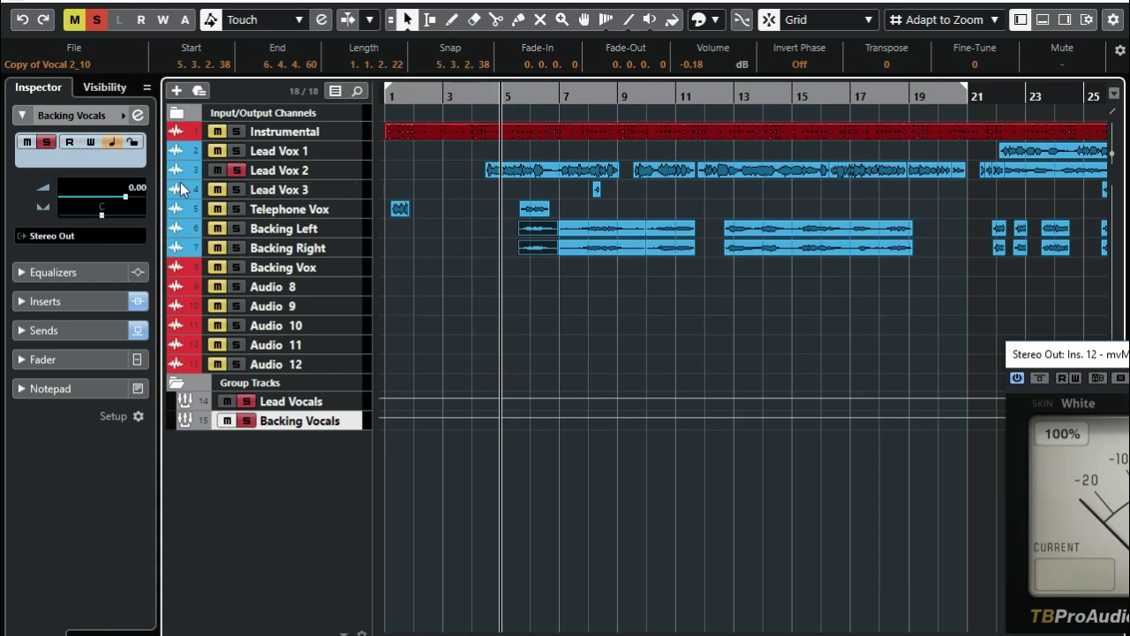
left_click(229, 169)
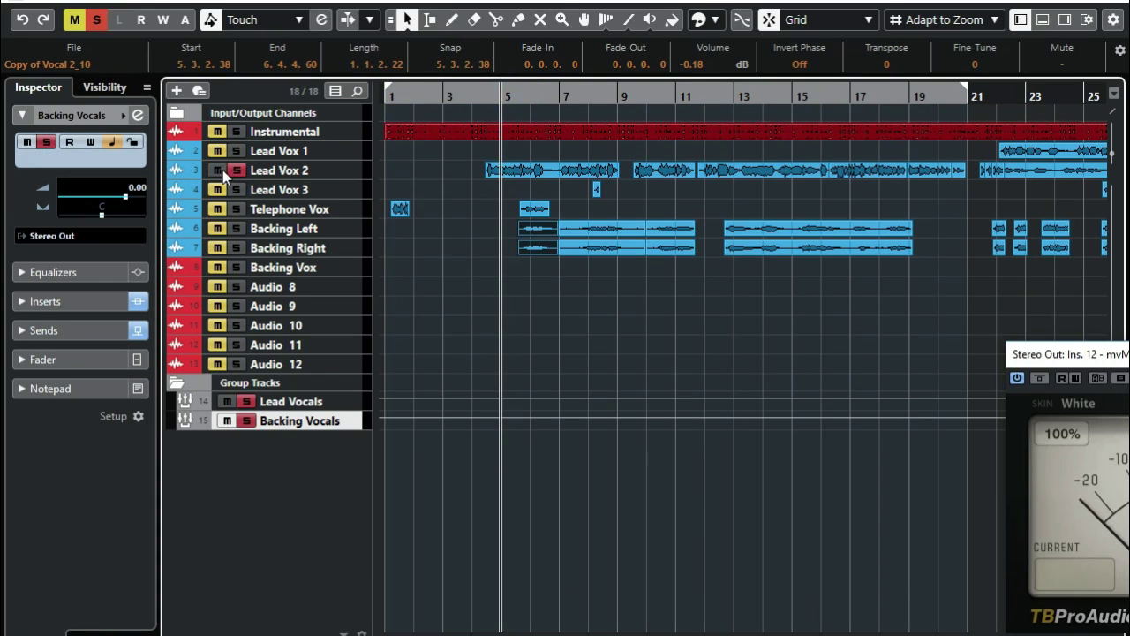
left_click(231, 229)
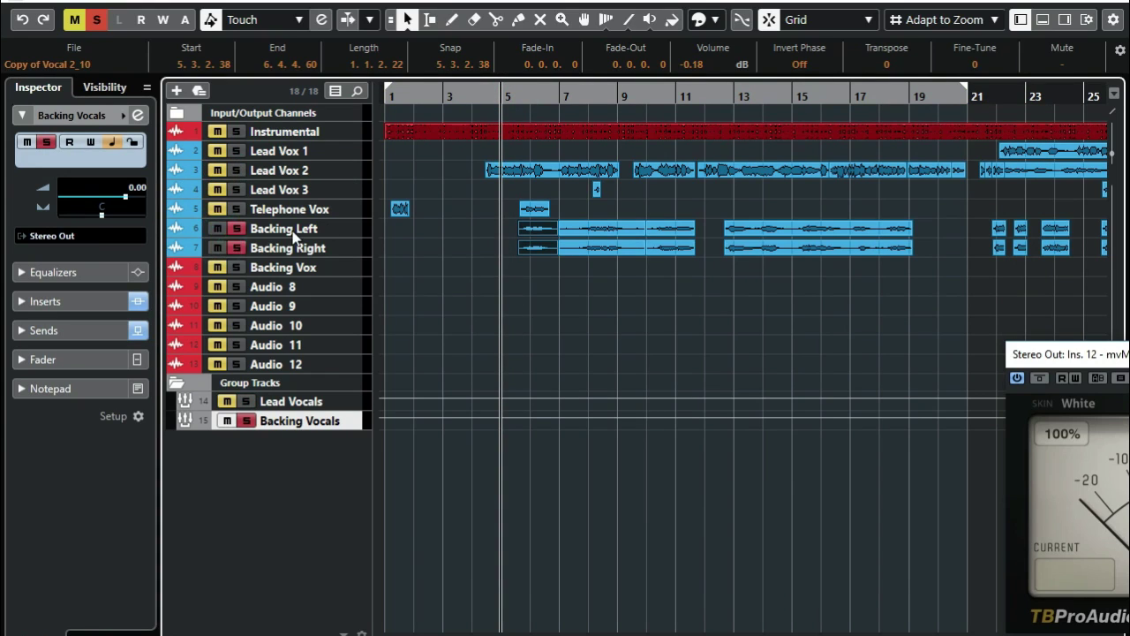
left_click(354, 228)
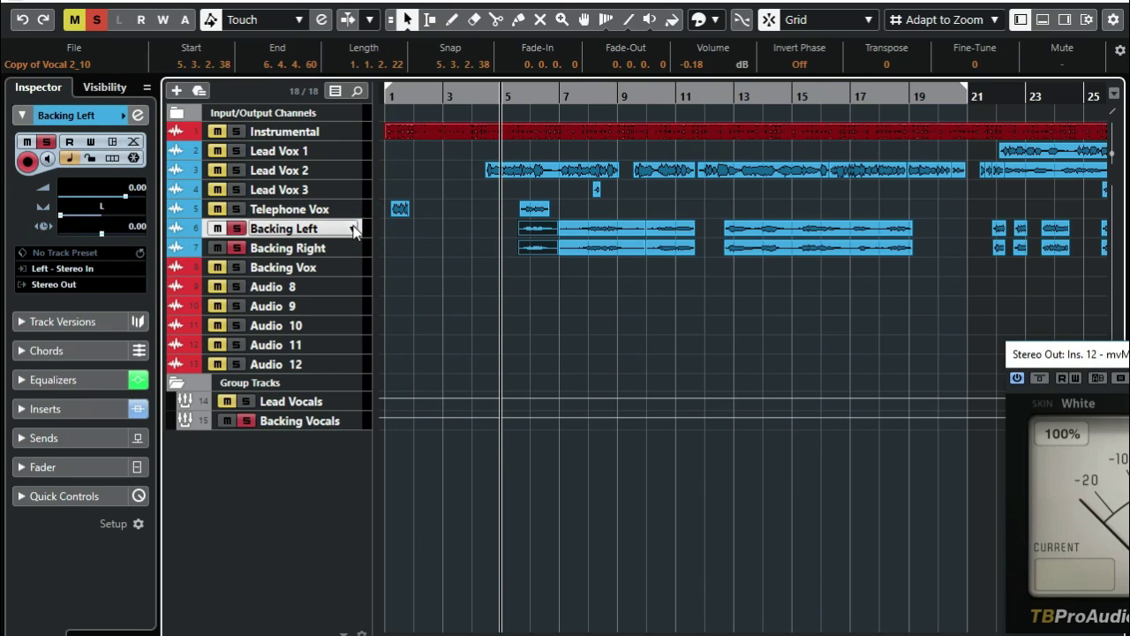
key("space")
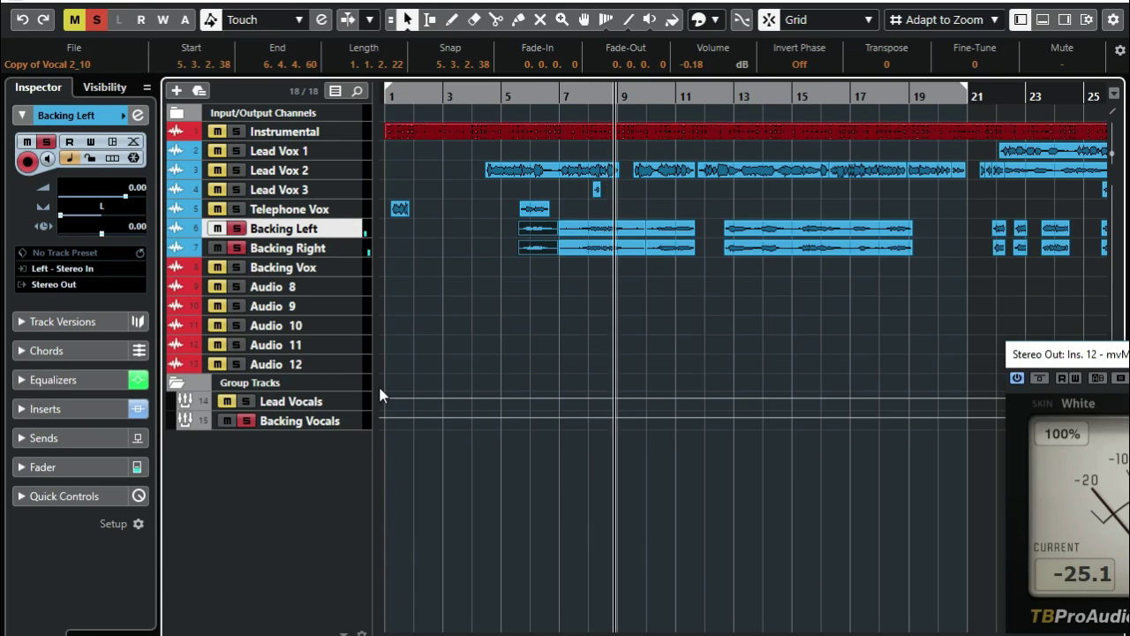
key("space")
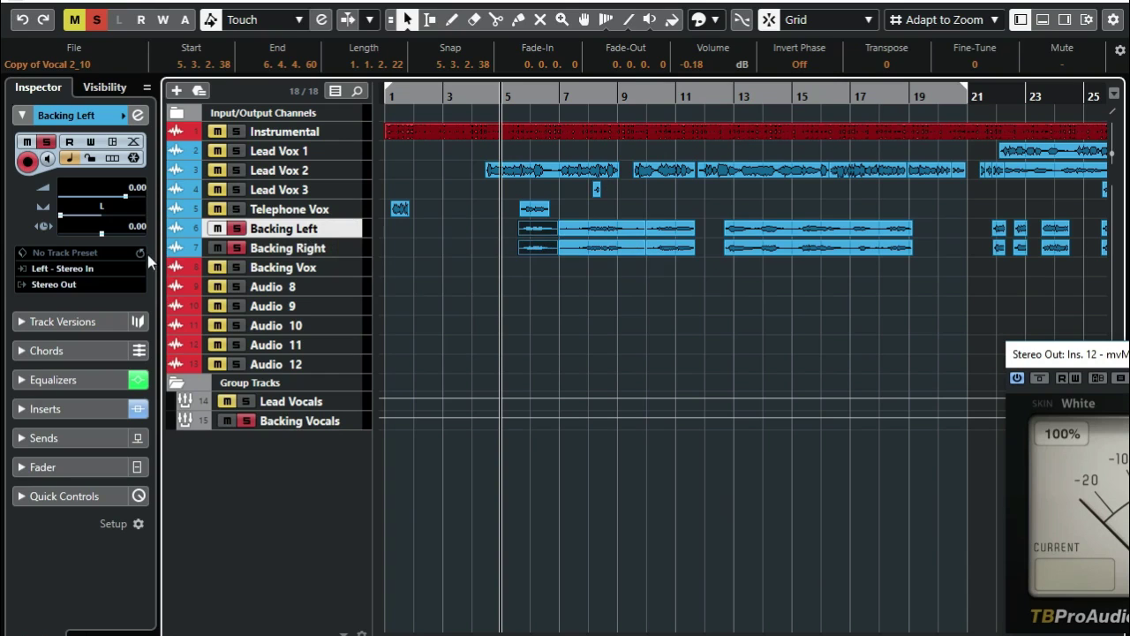
Route the outputs of Backing Left and Backing Right to the Backing Vocals group and audition the result.
left_click(127, 286)
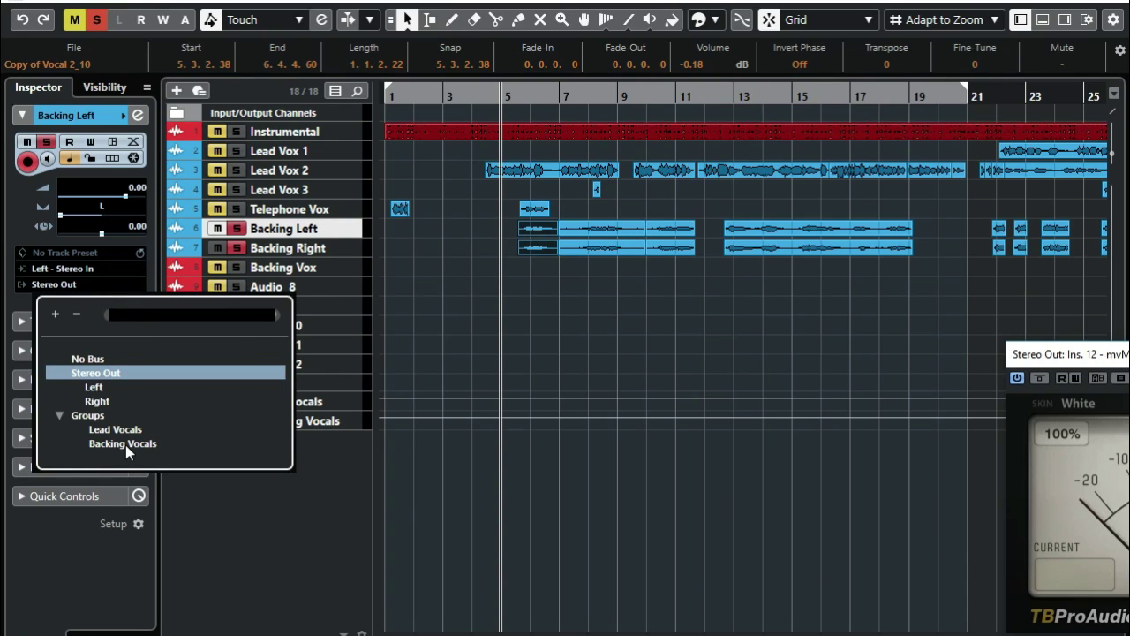
left_click(125, 445)
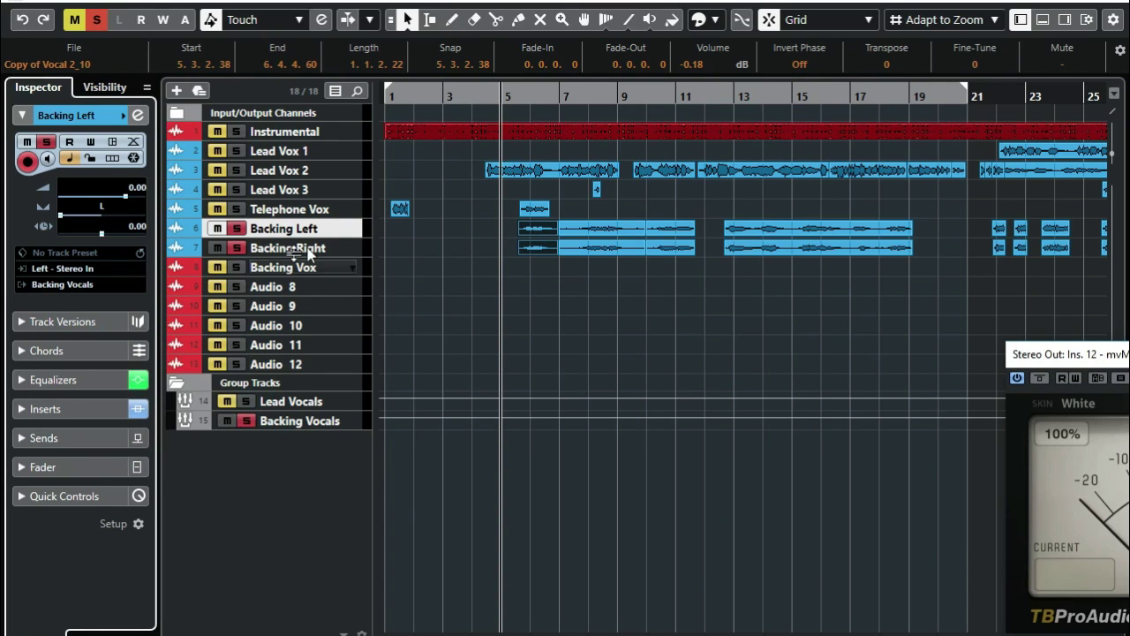
left_click(359, 246)
left_click(96, 283)
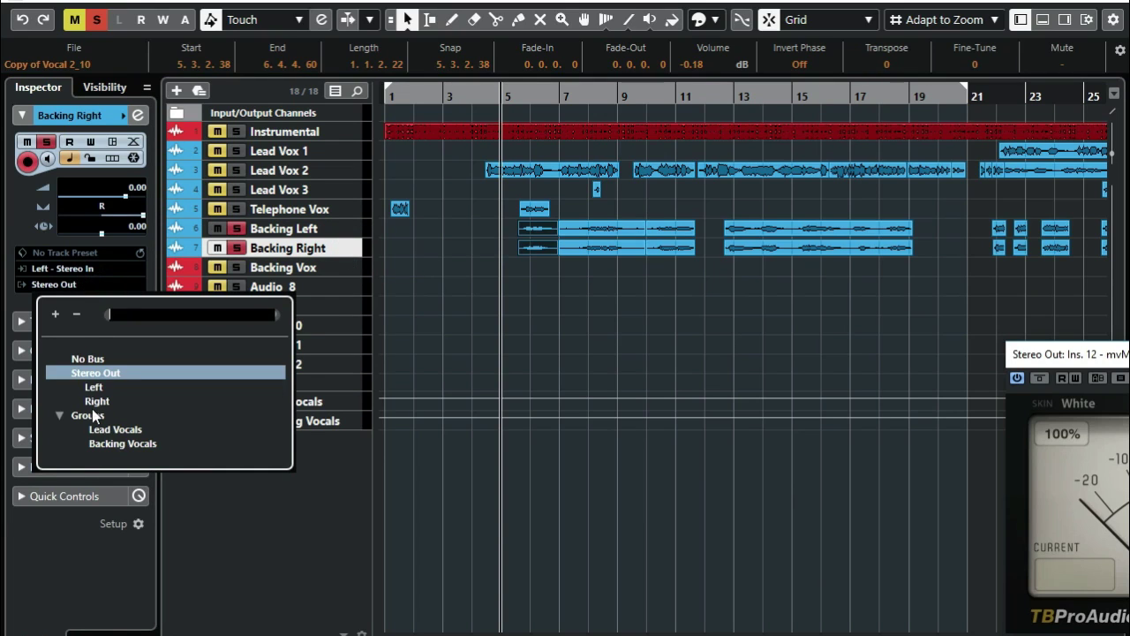
left_click(123, 443)
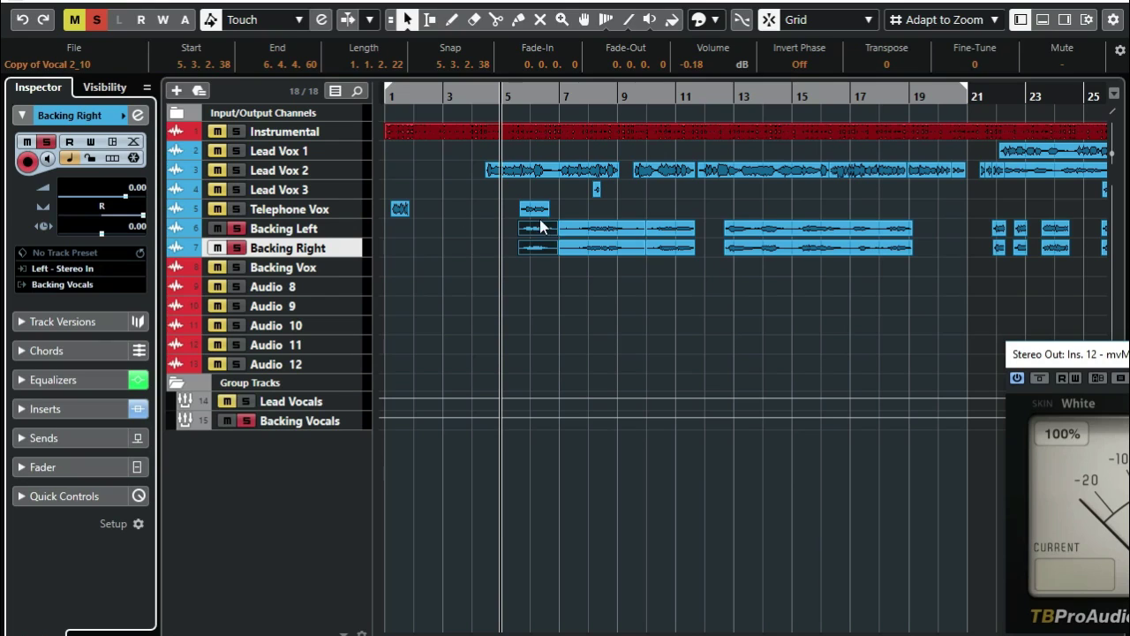
key("space")
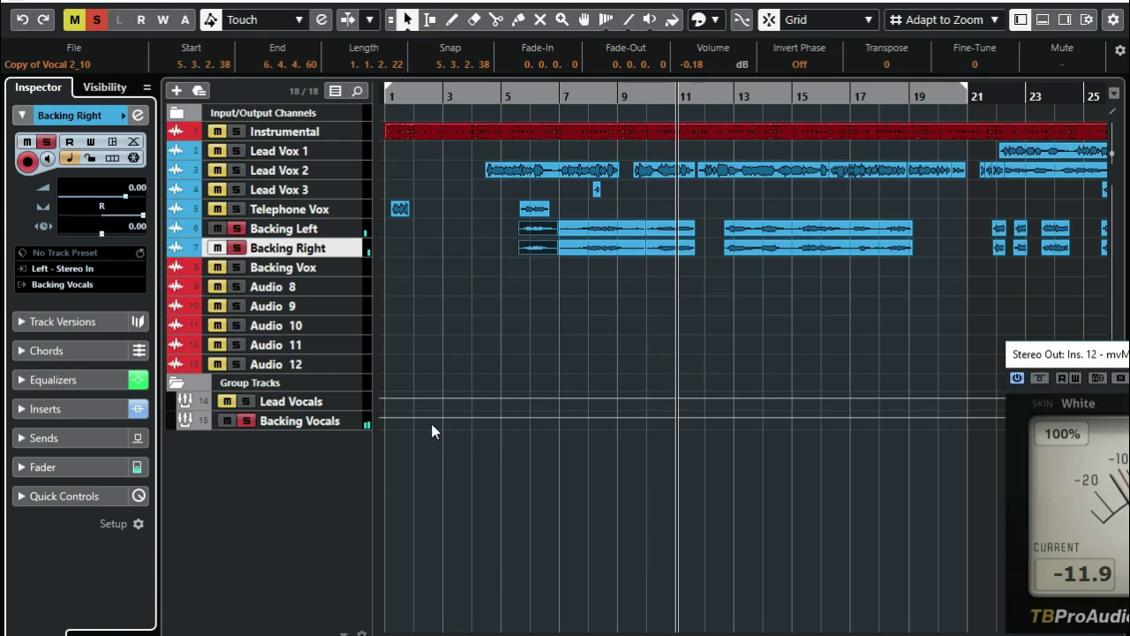
key("space")
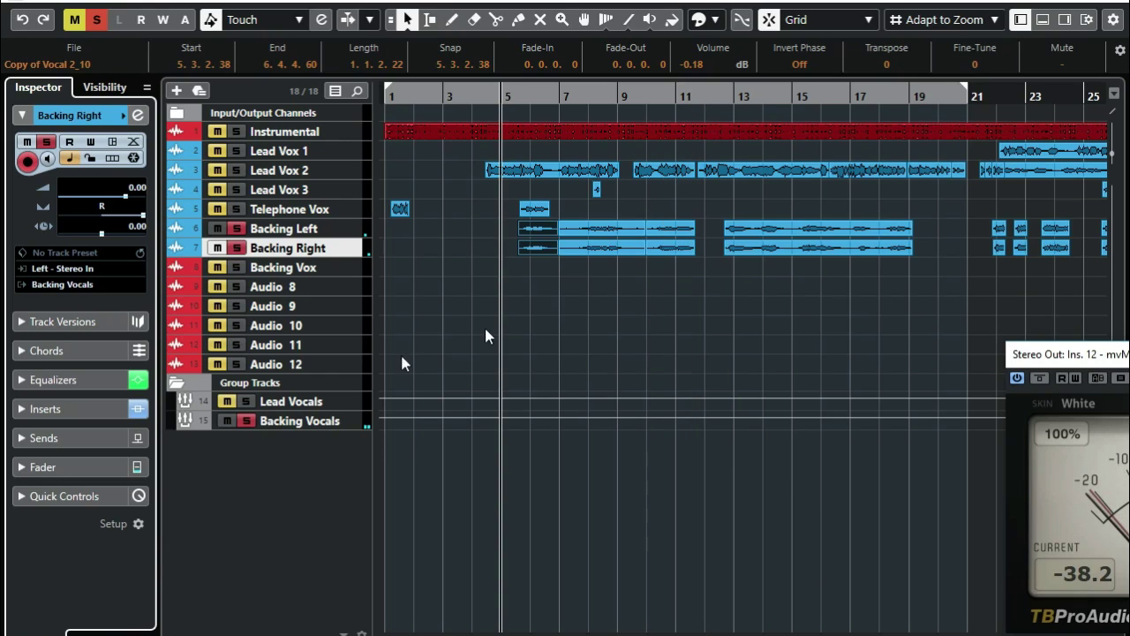
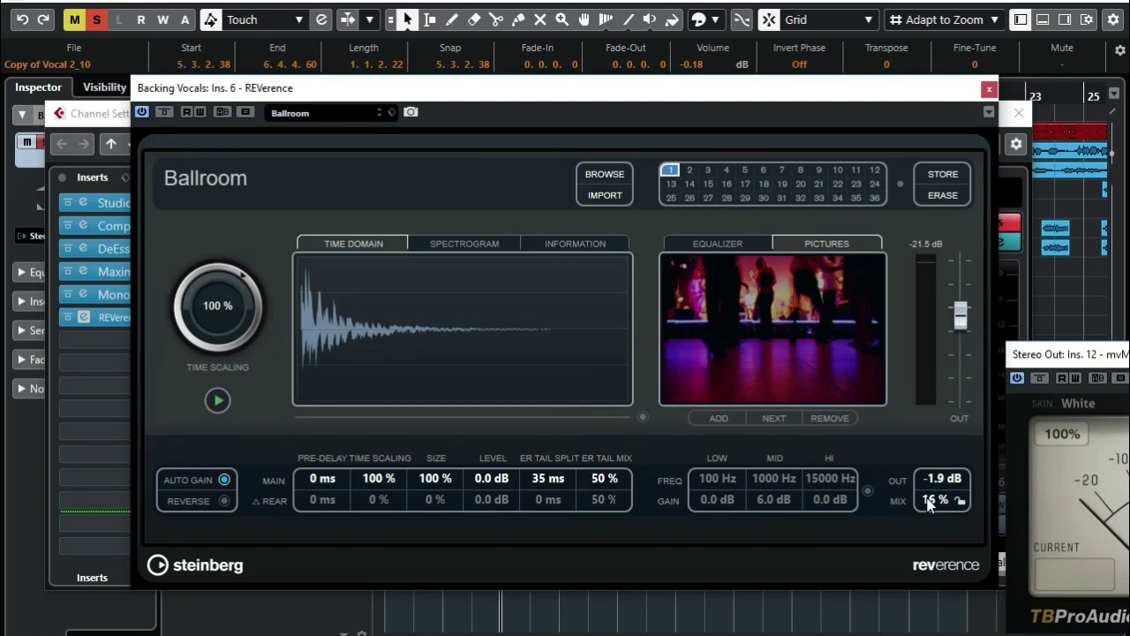
Set the mix of the REVerence insert on Backing Vocals to 30 % and audition it.
left_click_drag(929, 504, 923, 501)
key("space")
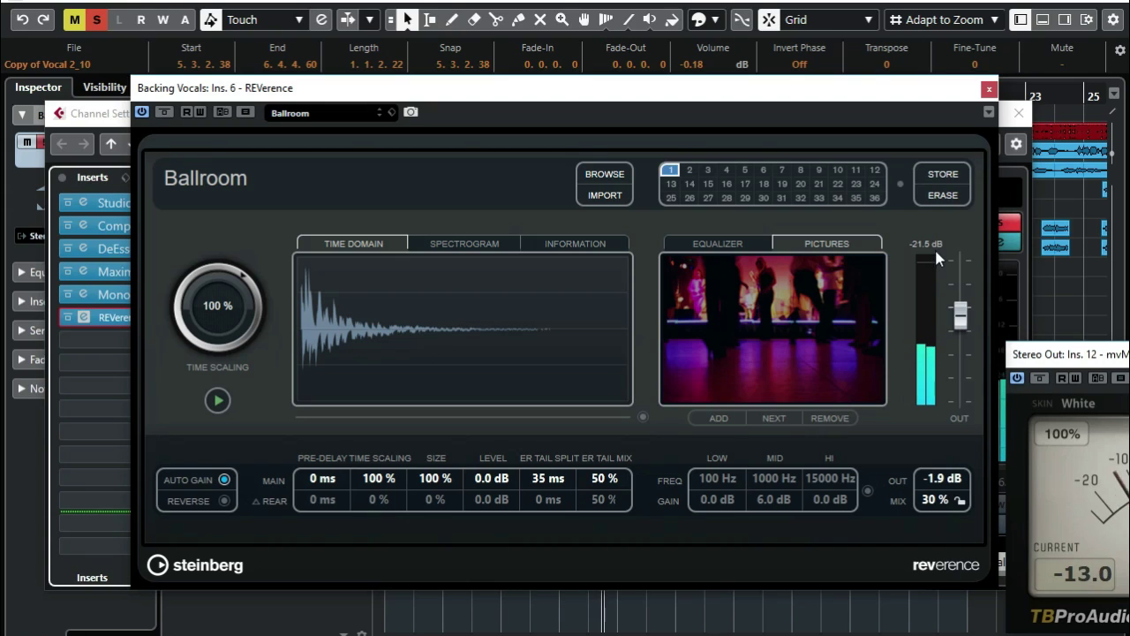
left_click(989, 88)
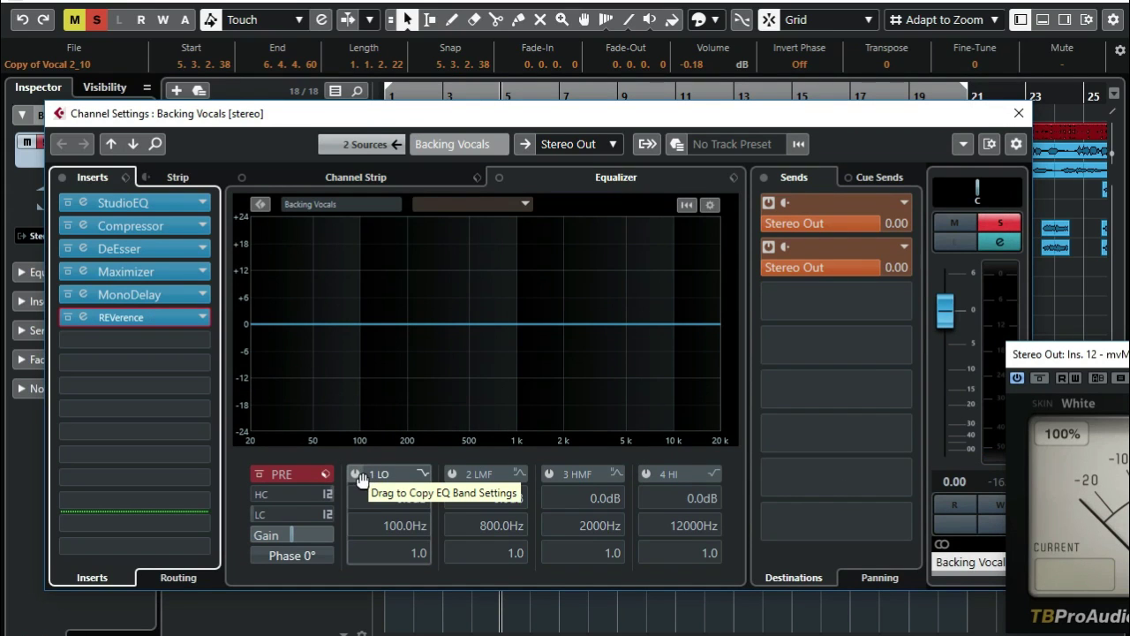
Enable all four equalizer bands on Backing Vocals and cut the low band to about -23.6 dB at 196 Hz.
left_click(356, 475)
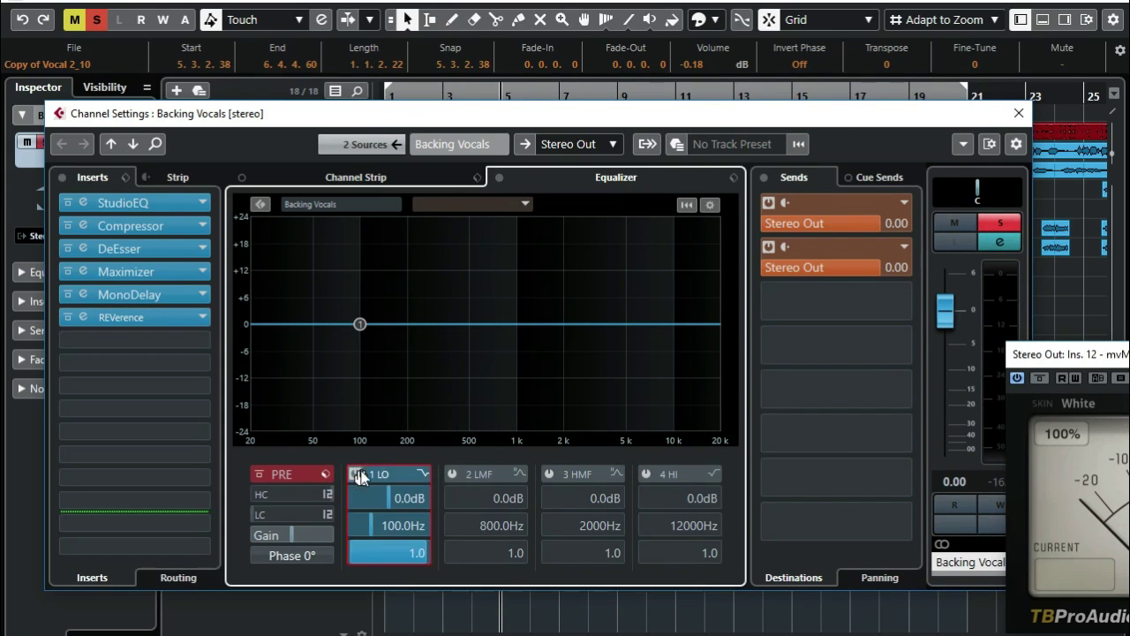
left_click(451, 474)
left_click(549, 474)
left_click(635, 475)
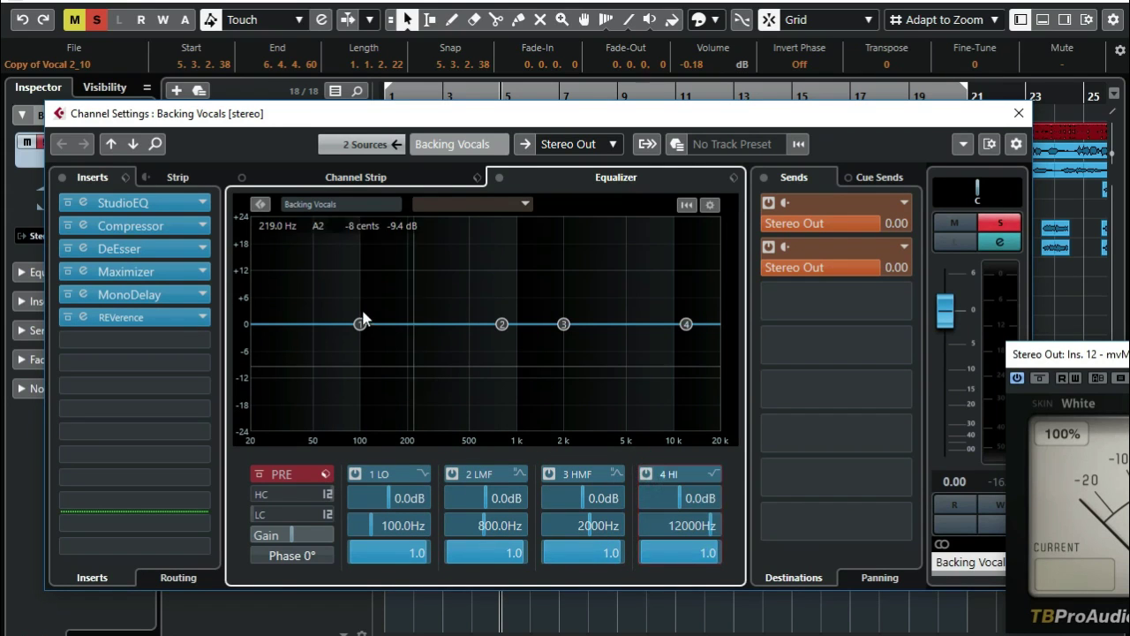
left_click_drag(357, 325, 618, 455)
left_click_drag(442, 437, 428, 430)
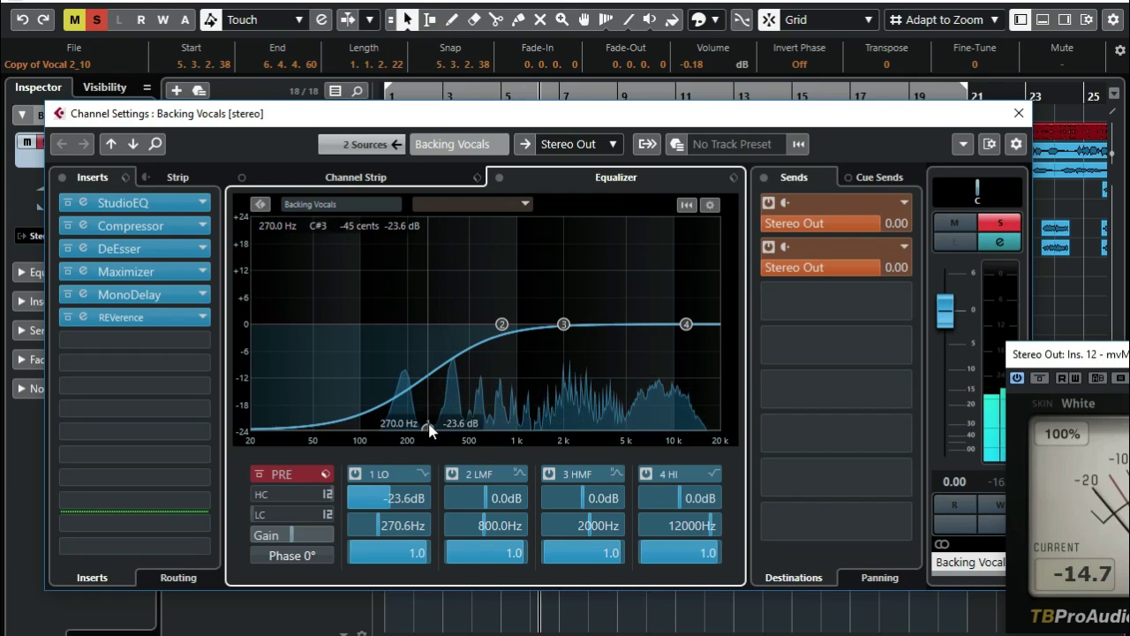
left_click_drag(428, 430, 404, 427)
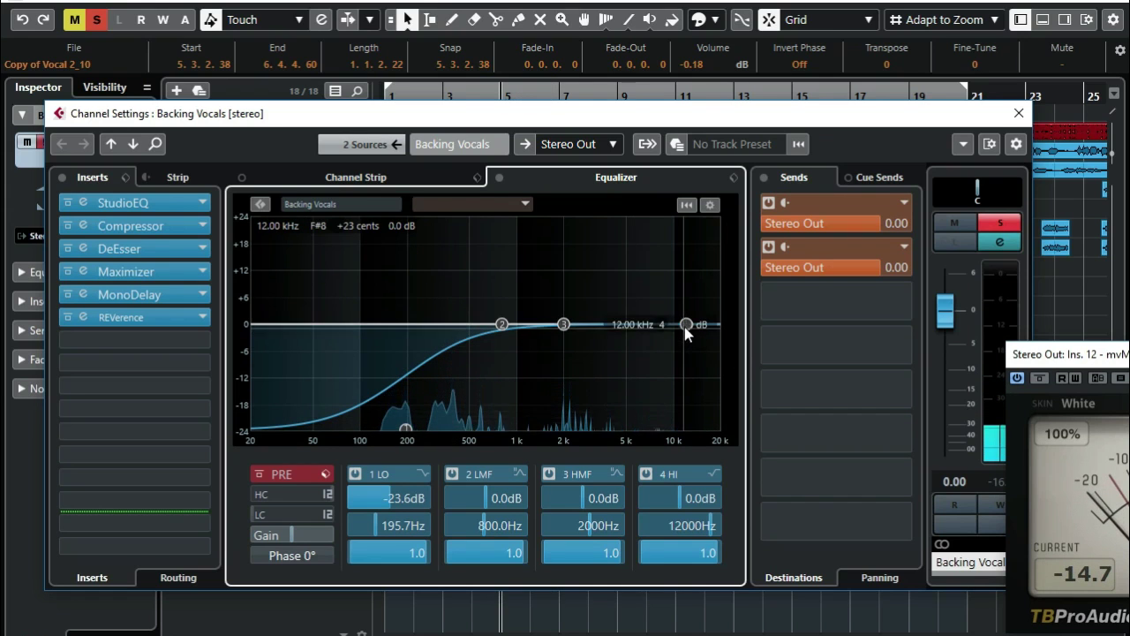
Boost the Backing Vocals high-mid band to about 3.7 dB at 2326 Hz and the high band to about 8.7 dB at 6070 Hz.
left_click_drag(680, 313, 660, 302)
left_click_drag(564, 325, 575, 311)
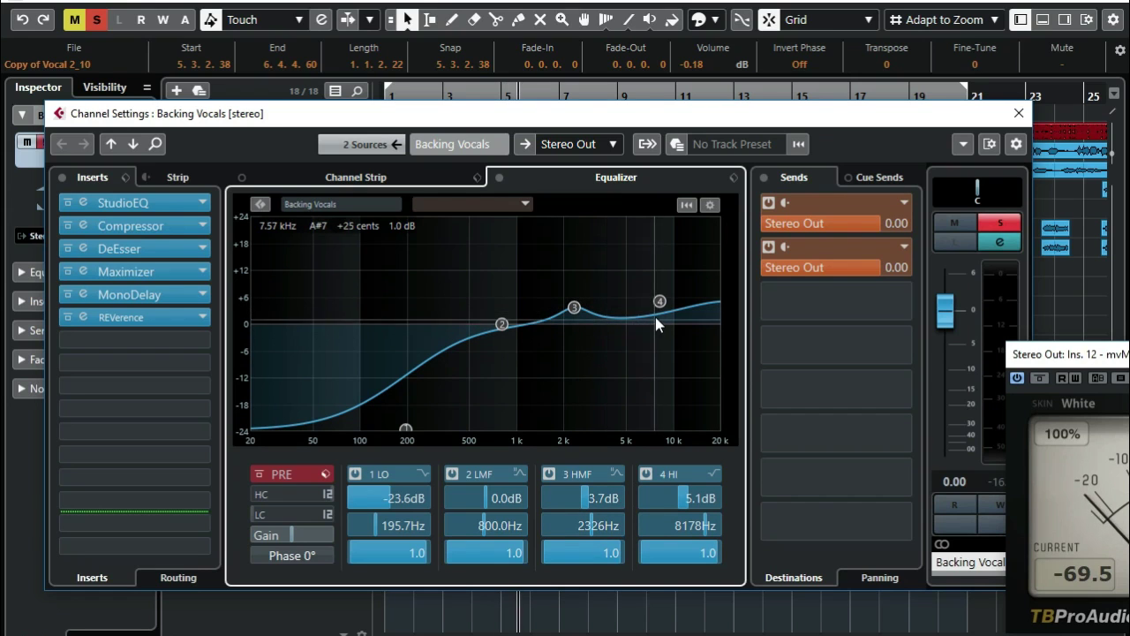
left_click_drag(661, 302, 640, 287)
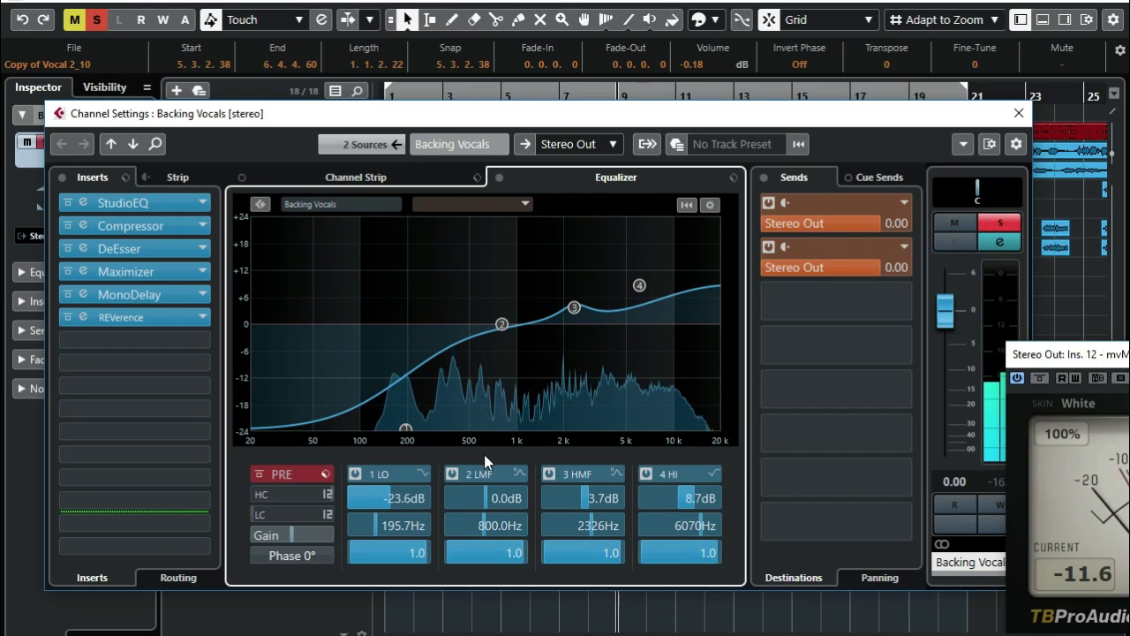
Set the REVerence mix on the Backing Vocals channel to 40 %.
left_click(121, 320)
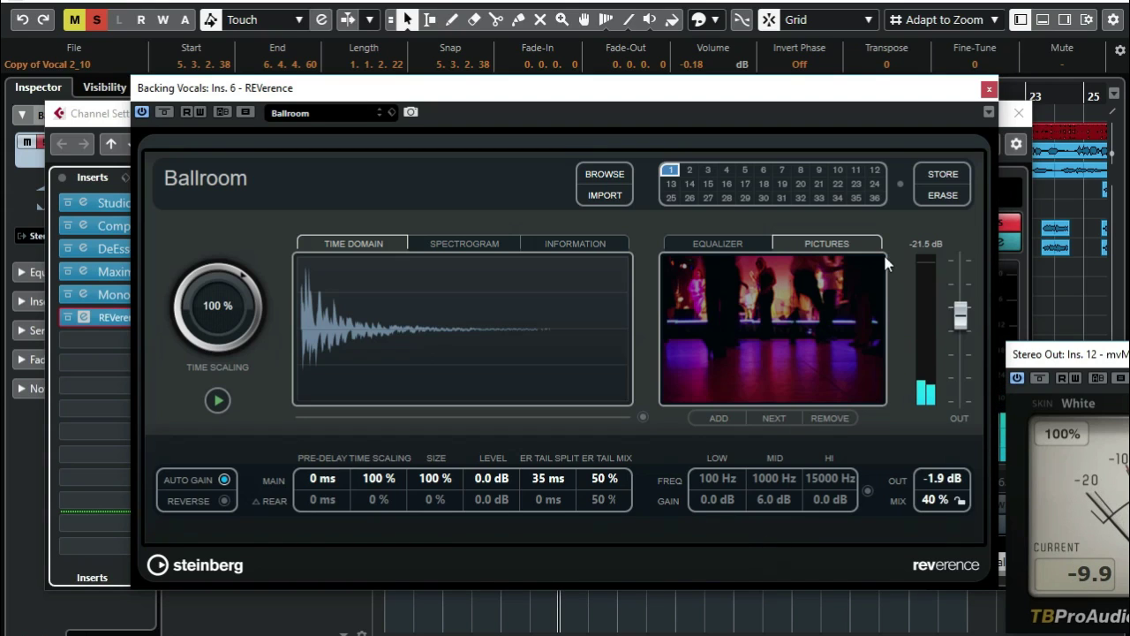
Close the REVerence and channel settings windows, solo Lead Vox 2 and audition it together with the backing vocals.
left_click(988, 90)
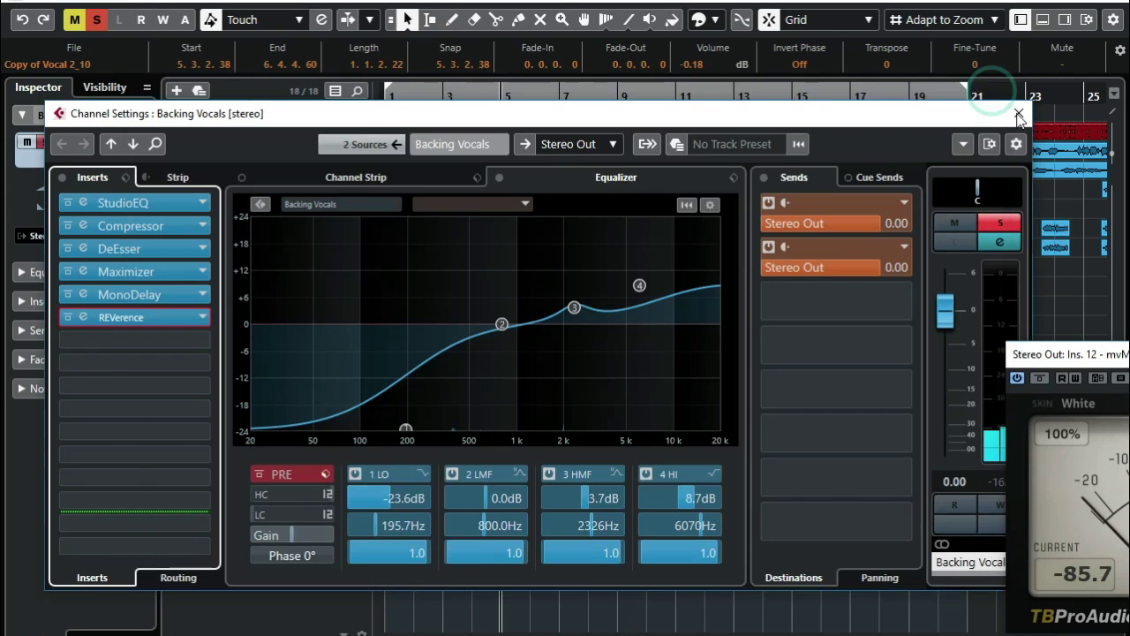
left_click(1019, 113)
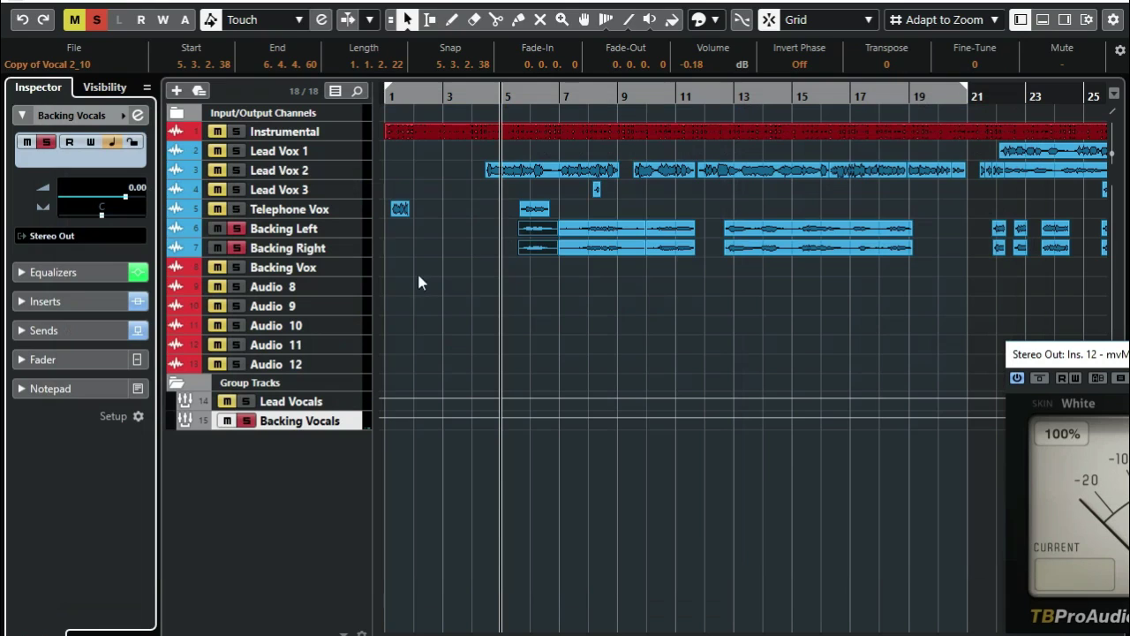
left_click(236, 170)
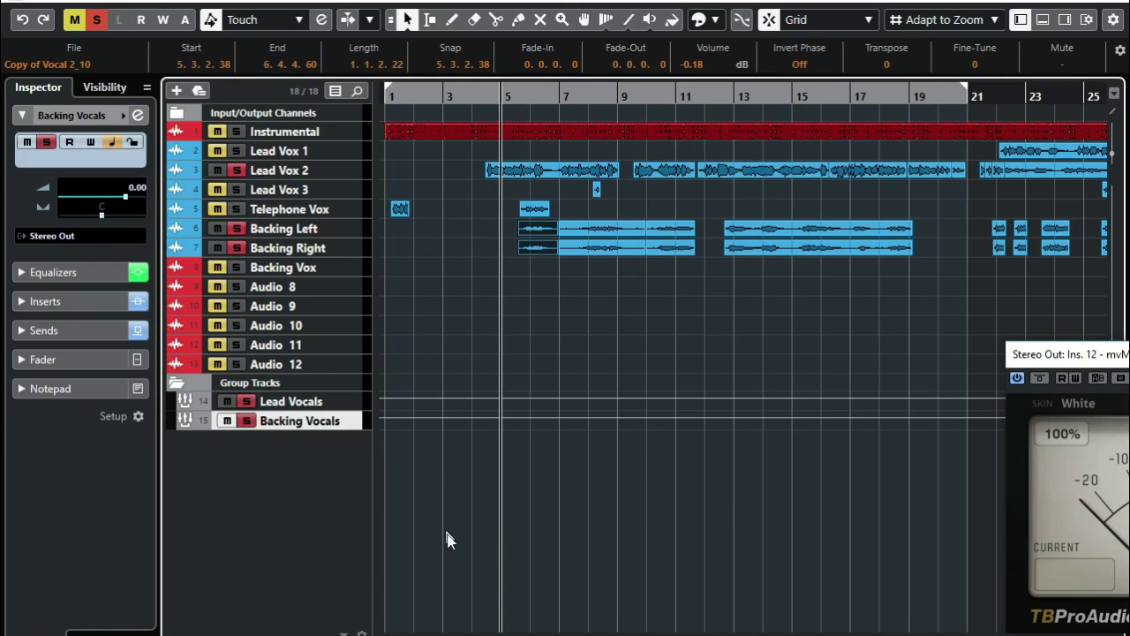
key("space")
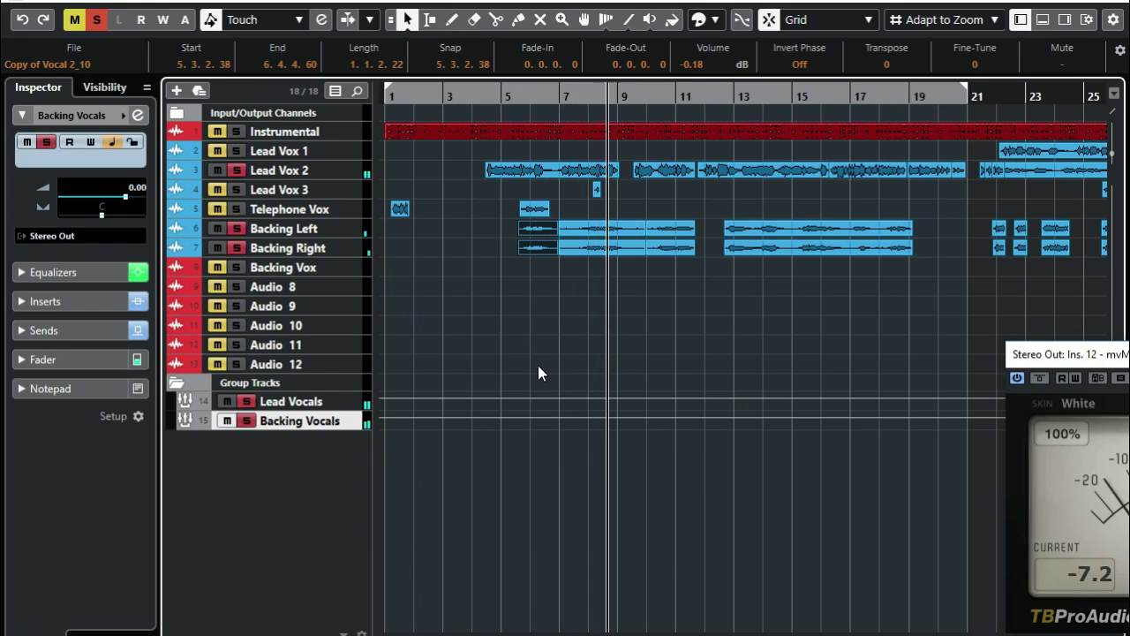
key("space")
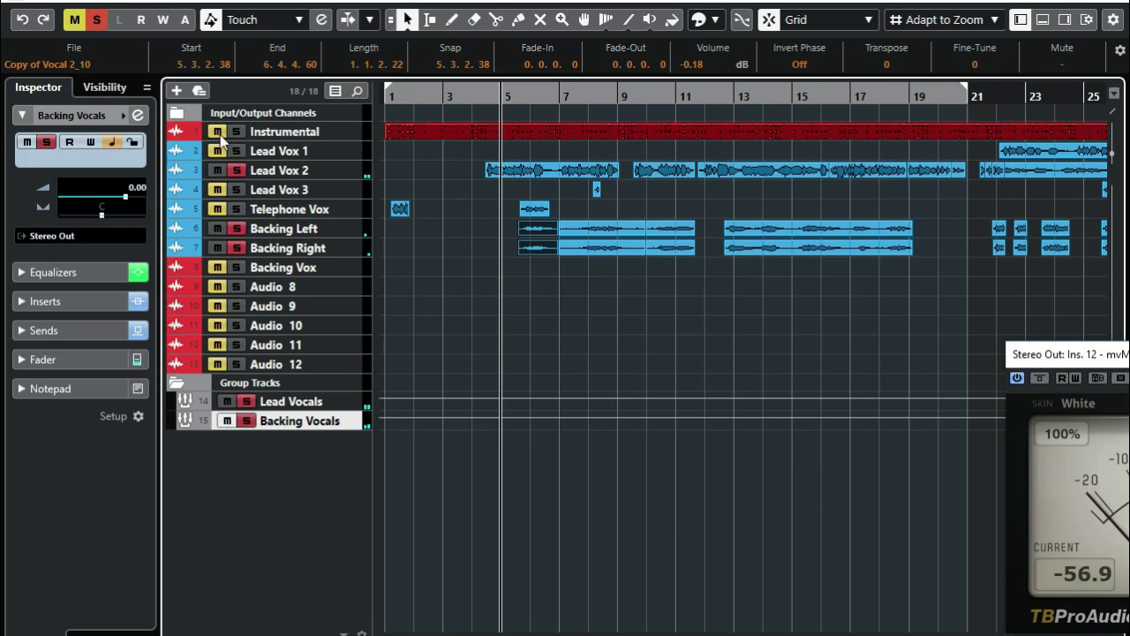
Unmute and solo the Instrumental track and play it along with the lead and backing vocals.
left_click_drag(218, 133, 219, 151)
key("space")
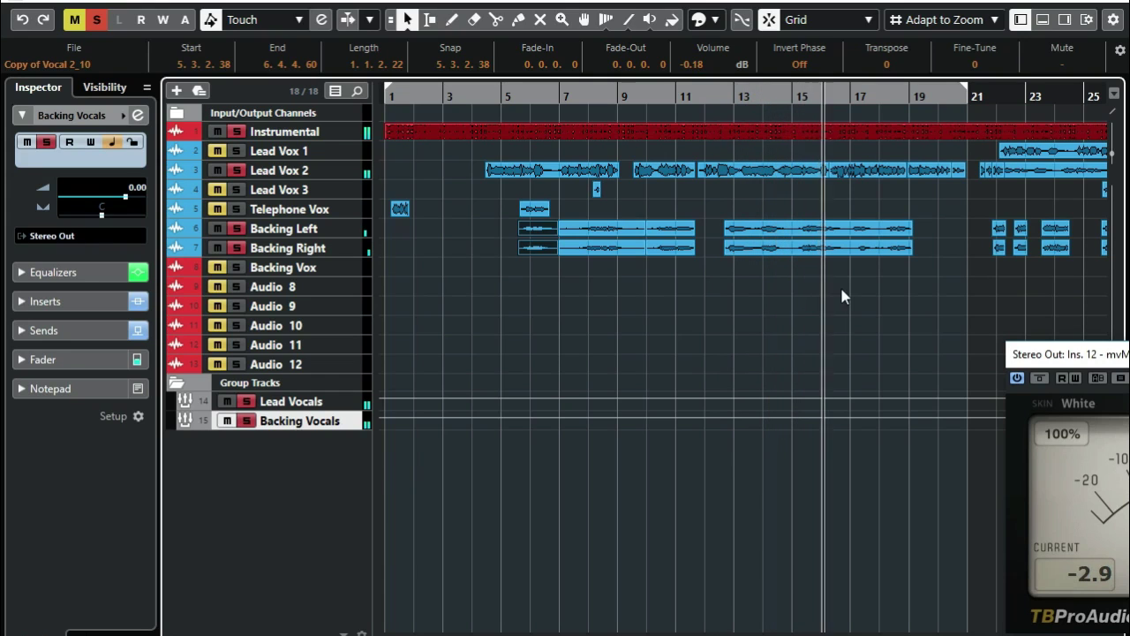
key("KP_1")
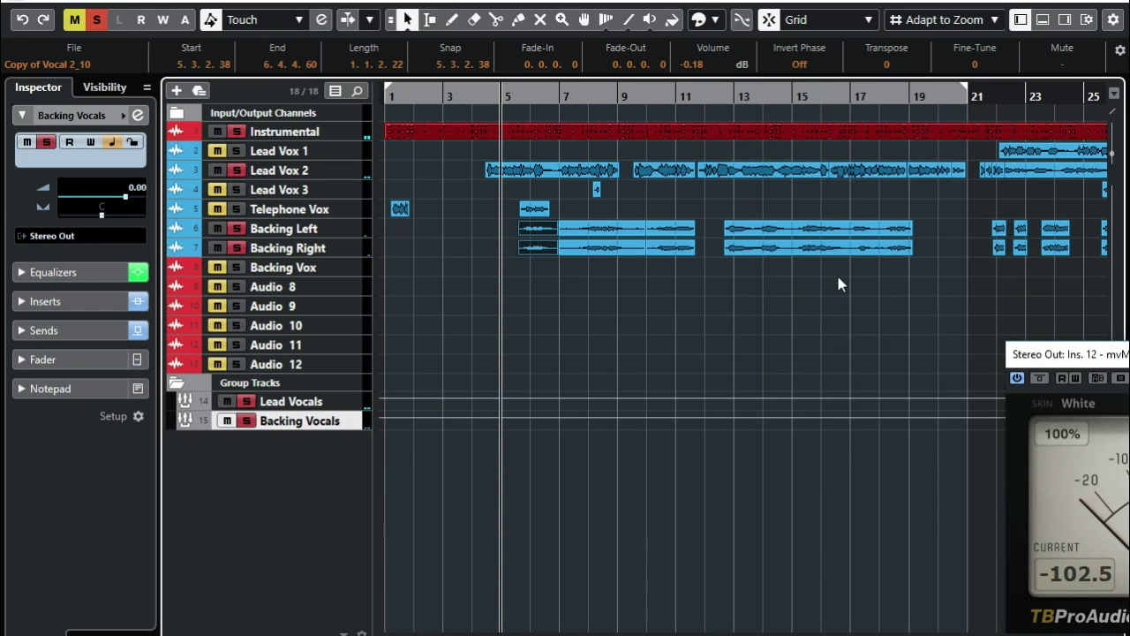
Split the Backing Left and Backing Right clips at bars 15 and 17.
left_click(497, 19)
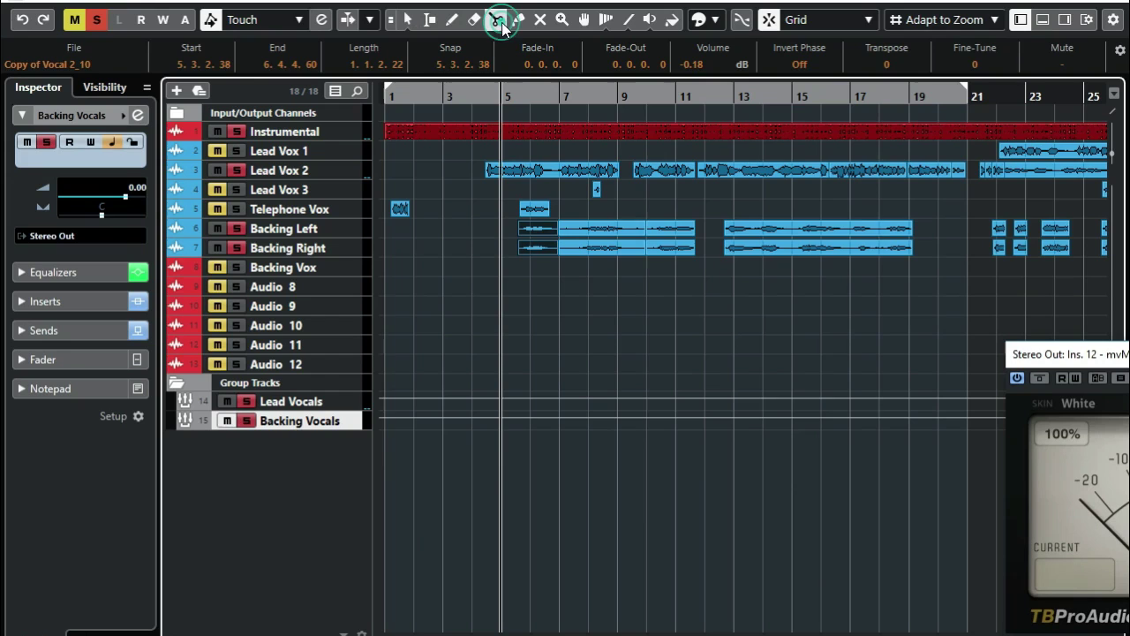
left_click(791, 255)
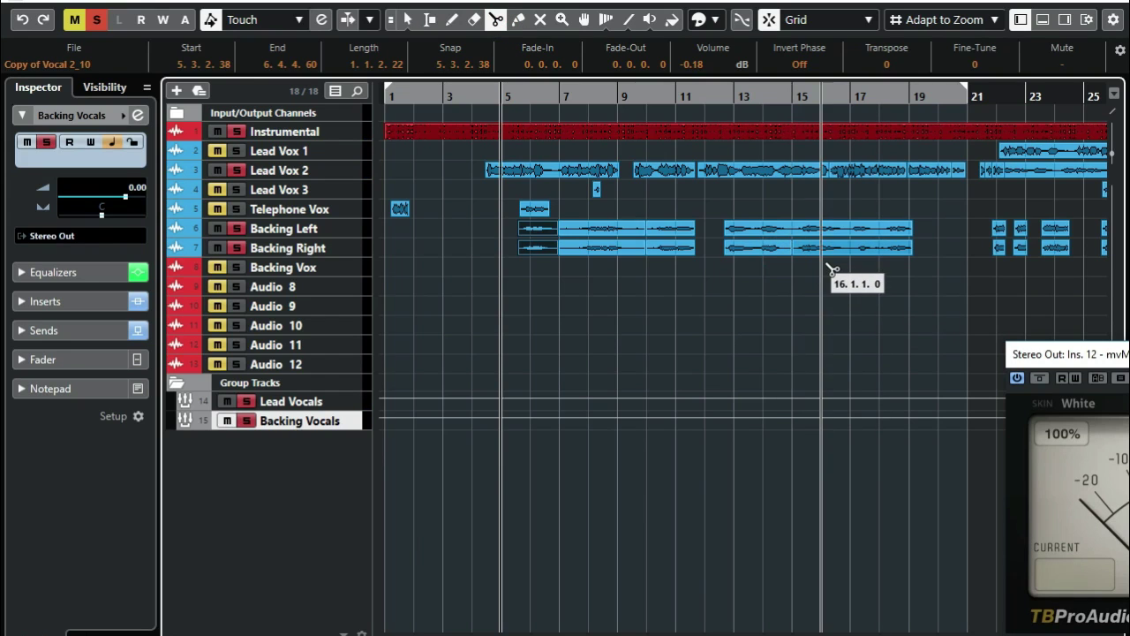
left_click(795, 230)
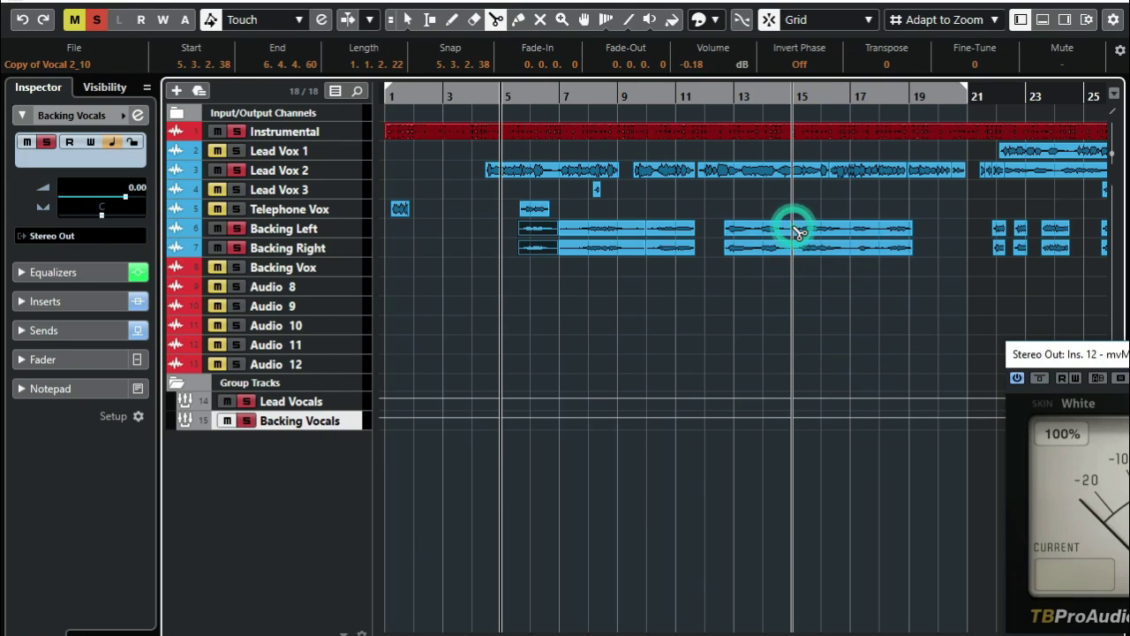
left_click(854, 233)
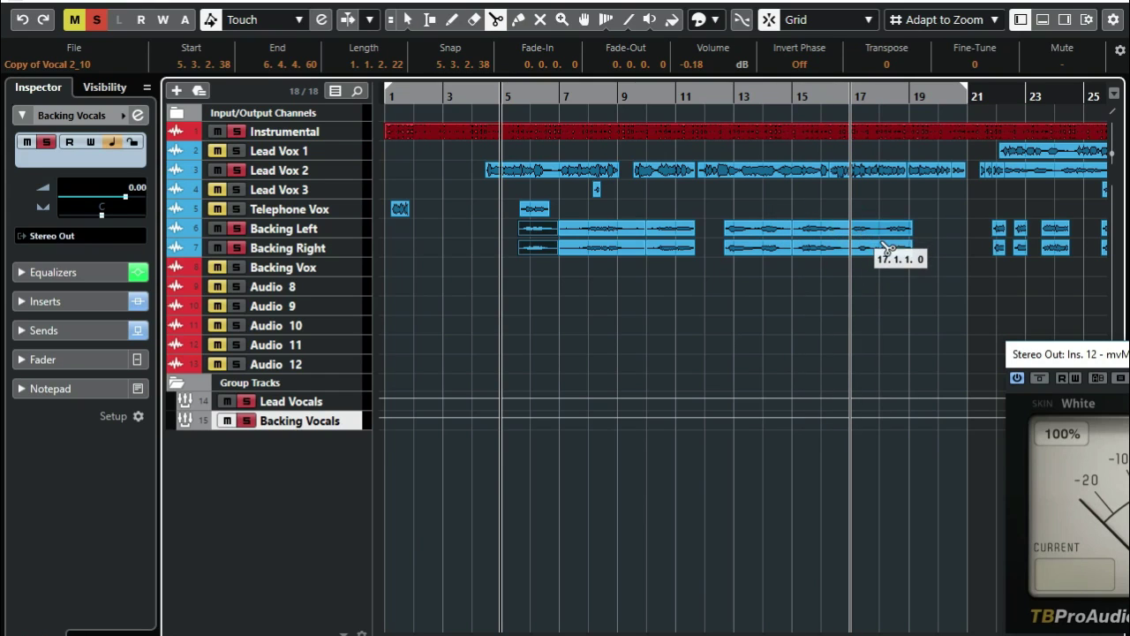
left_click(853, 248)
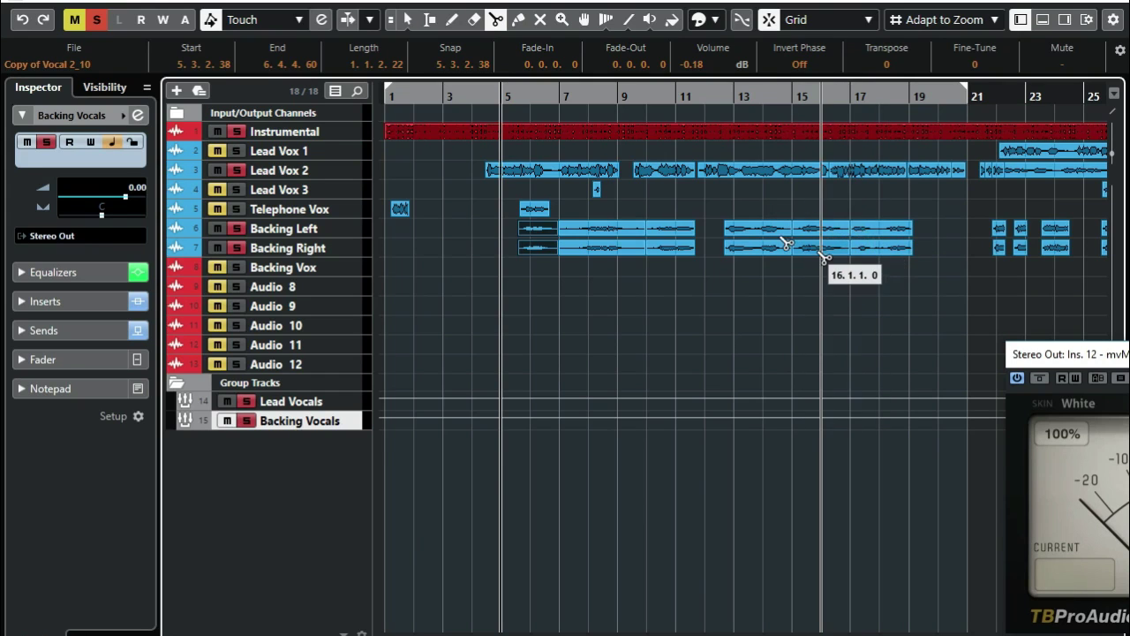
Set the clip volume of the Backing Left and Backing Right sections between bars 15 and 17 to -1.18 dB.
left_click(407, 19)
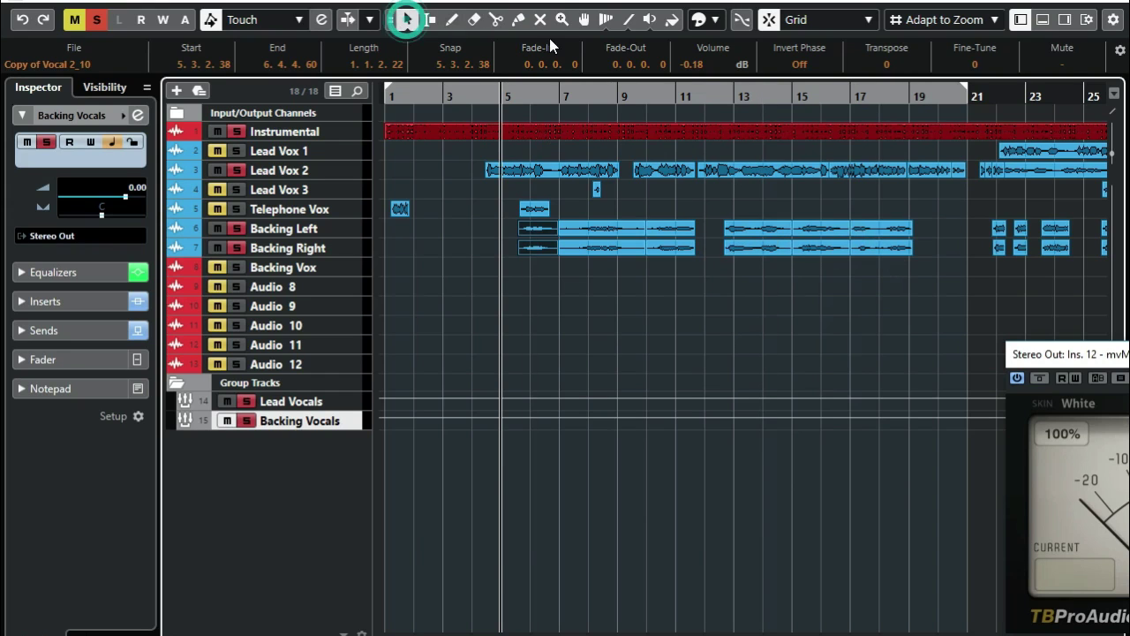
left_click(812, 192)
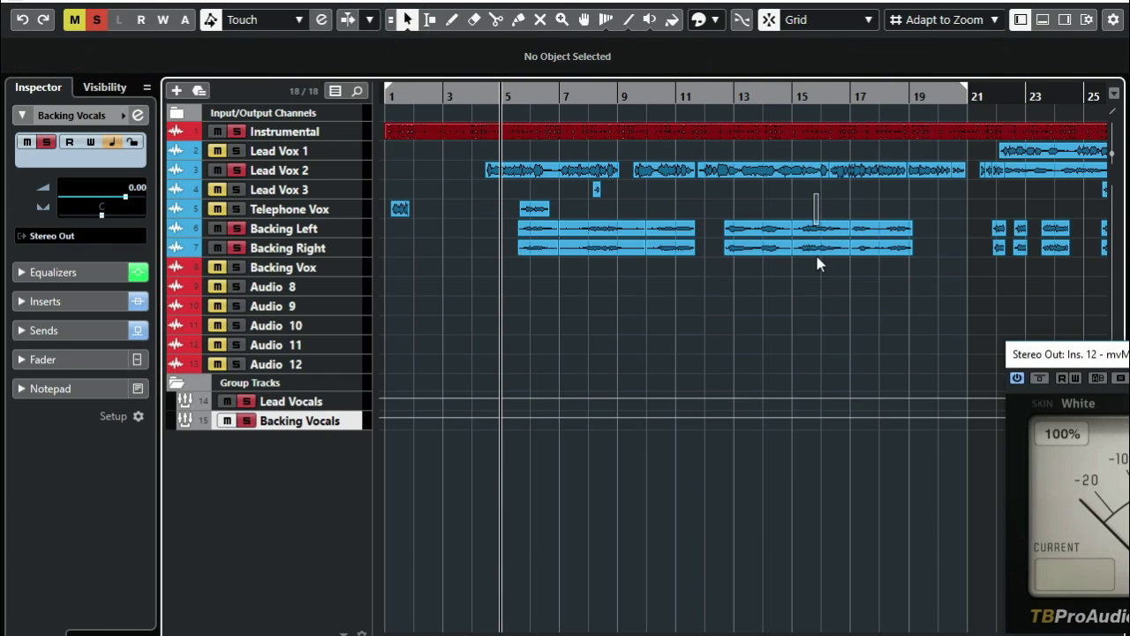
left_click_drag(828, 271, 826, 269)
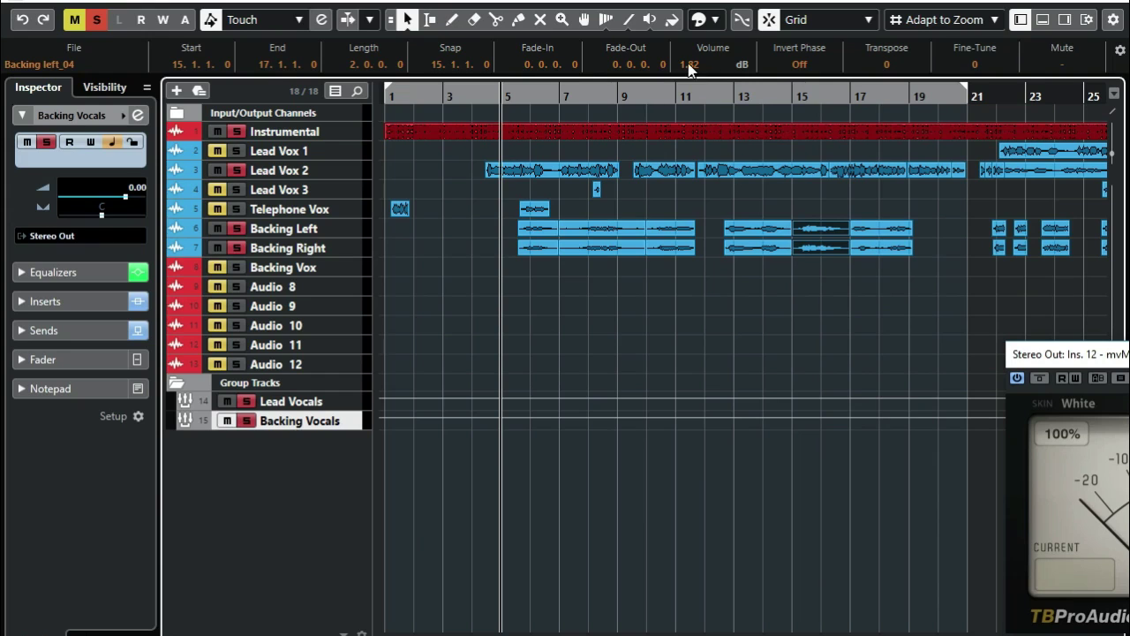
Audition the full mix from bar 15 and move the playhead back to the beginning of the song.
key("space")
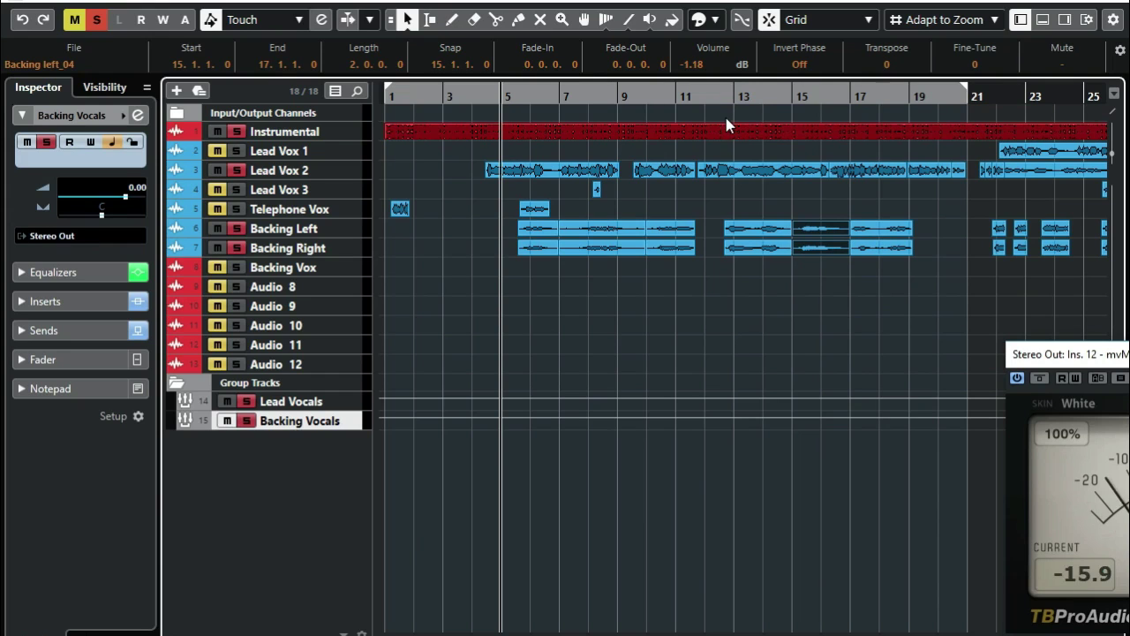
left_click(789, 94)
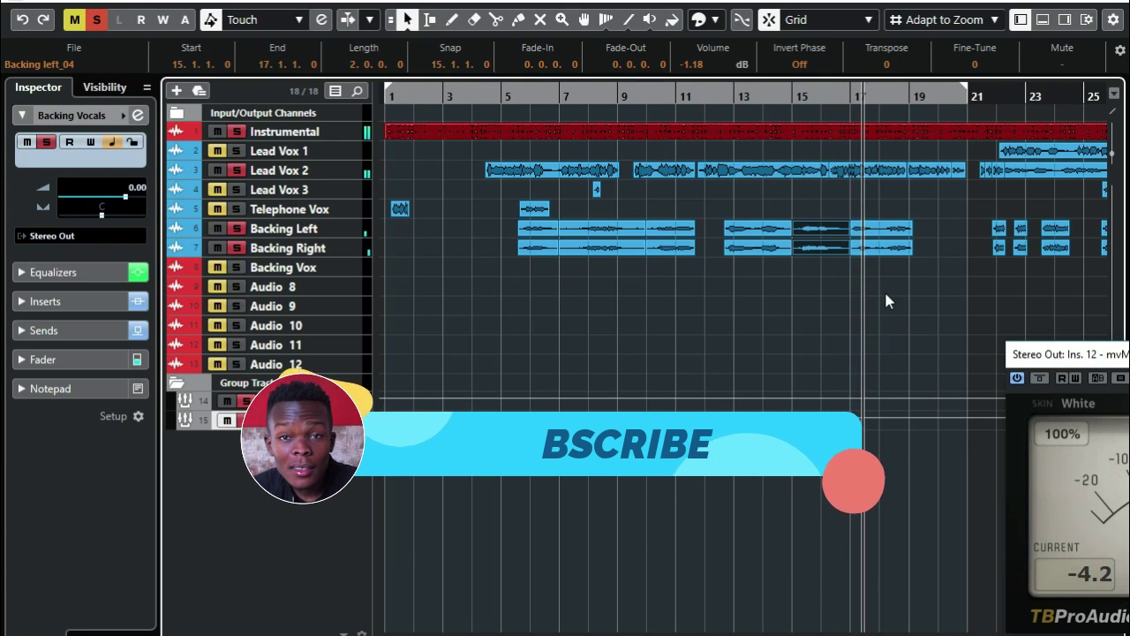
key("space")
left_click(501, 94)
left_click(477, 94)
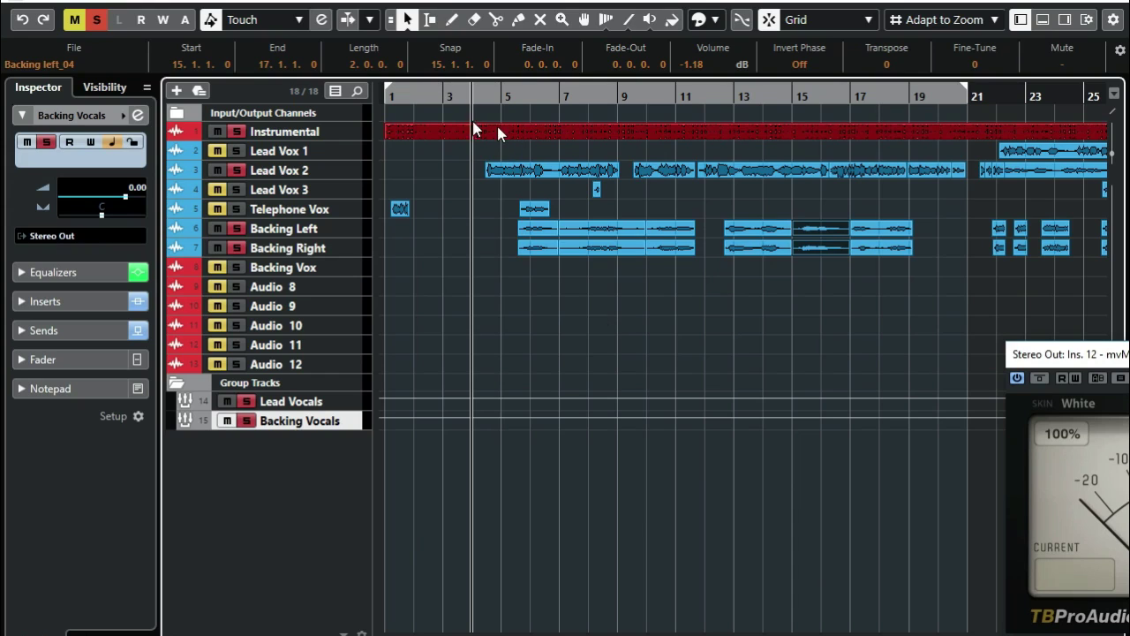
left_click(437, 94)
key("Home")
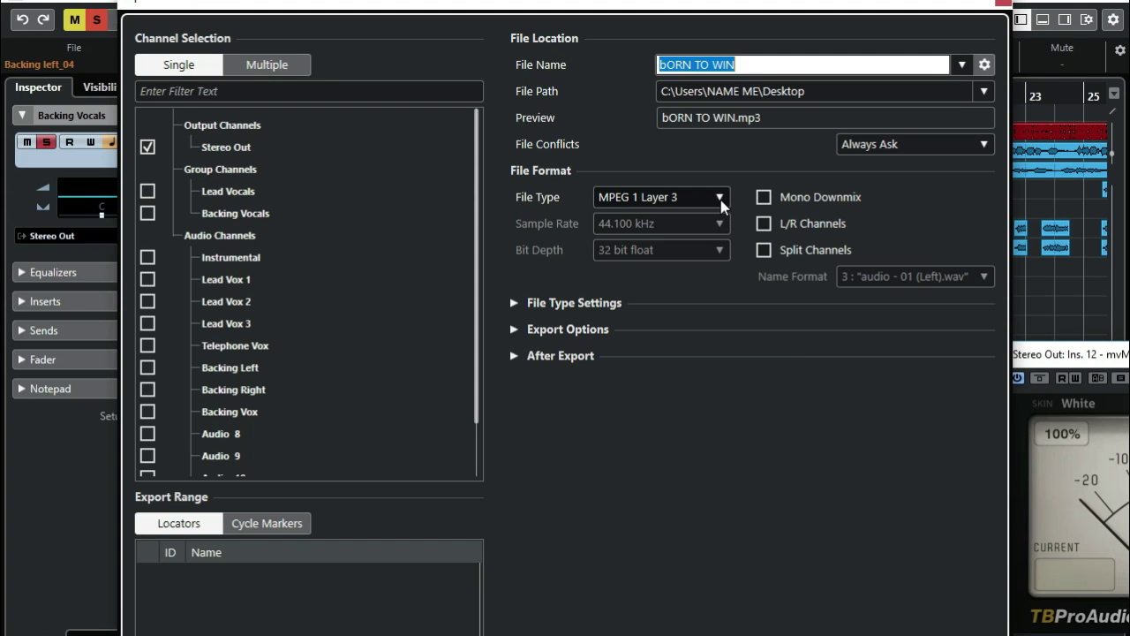
Export the Stereo Out mix to the Desktop as a Wave file named Tutorial 1.
left_click(720, 198)
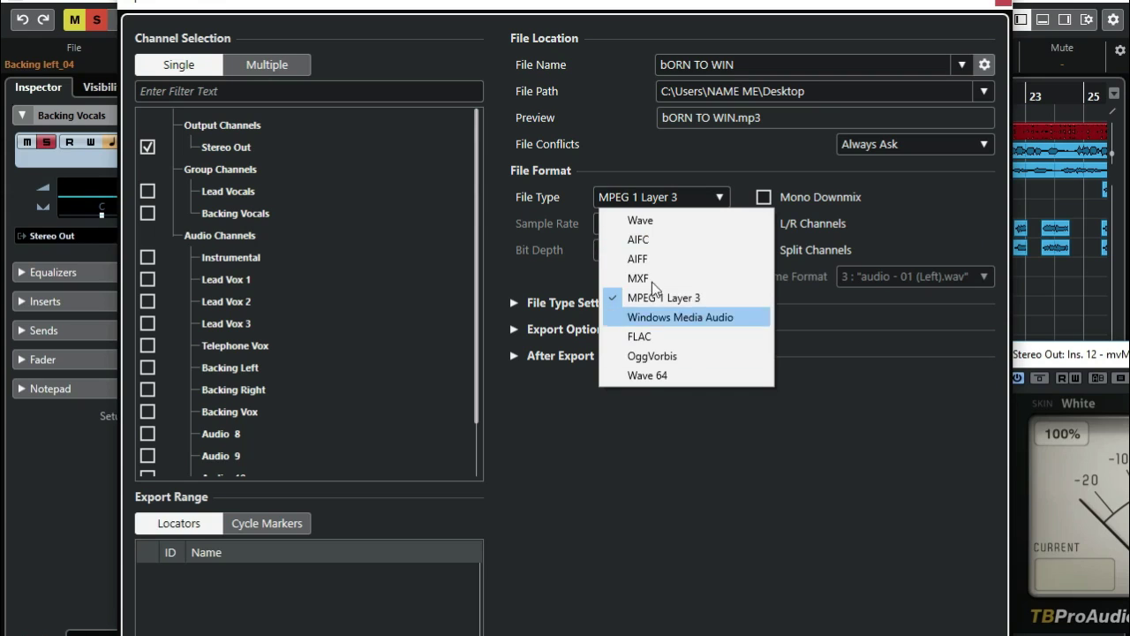
left_click(658, 230)
left_click(756, 72)
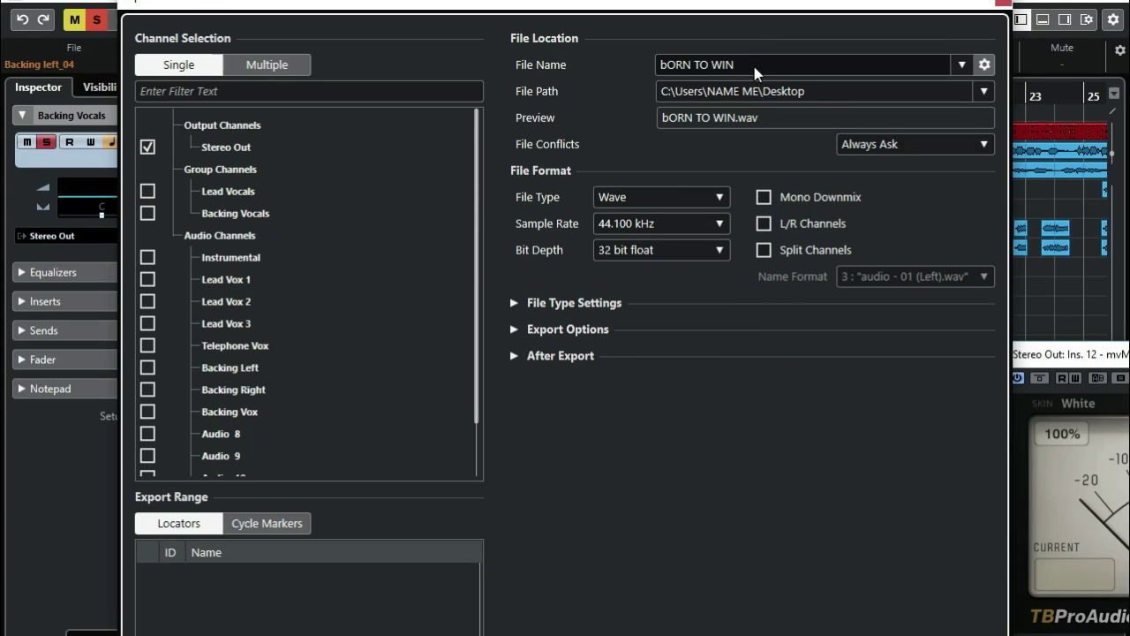
left_click(746, 67)
left_click_drag(750, 70, 634, 75)
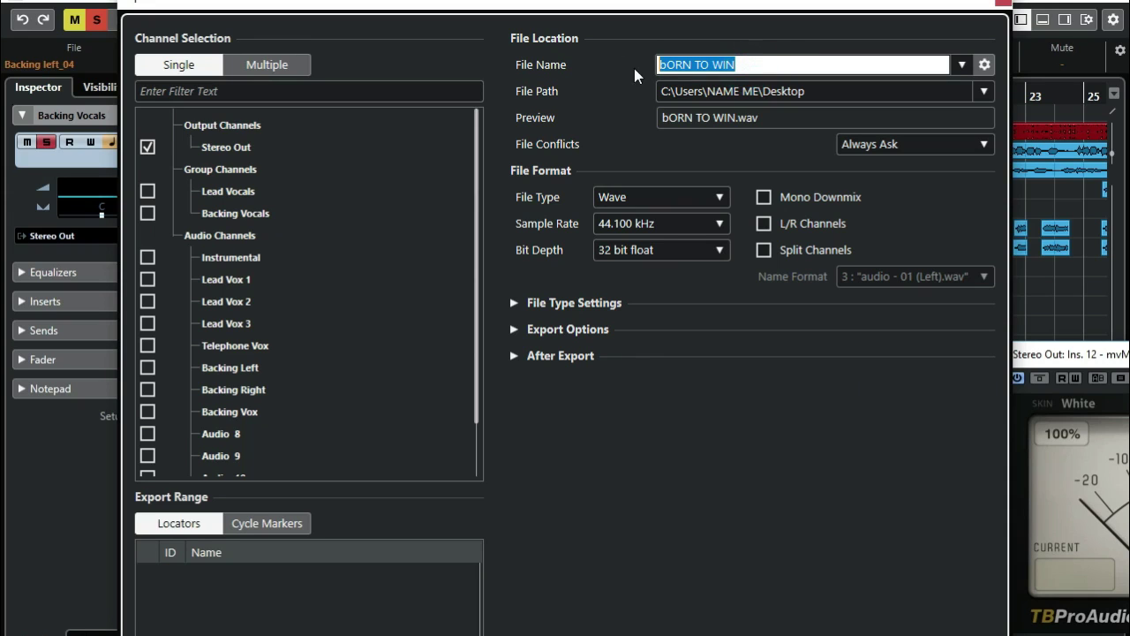
type("Tutorial 1")
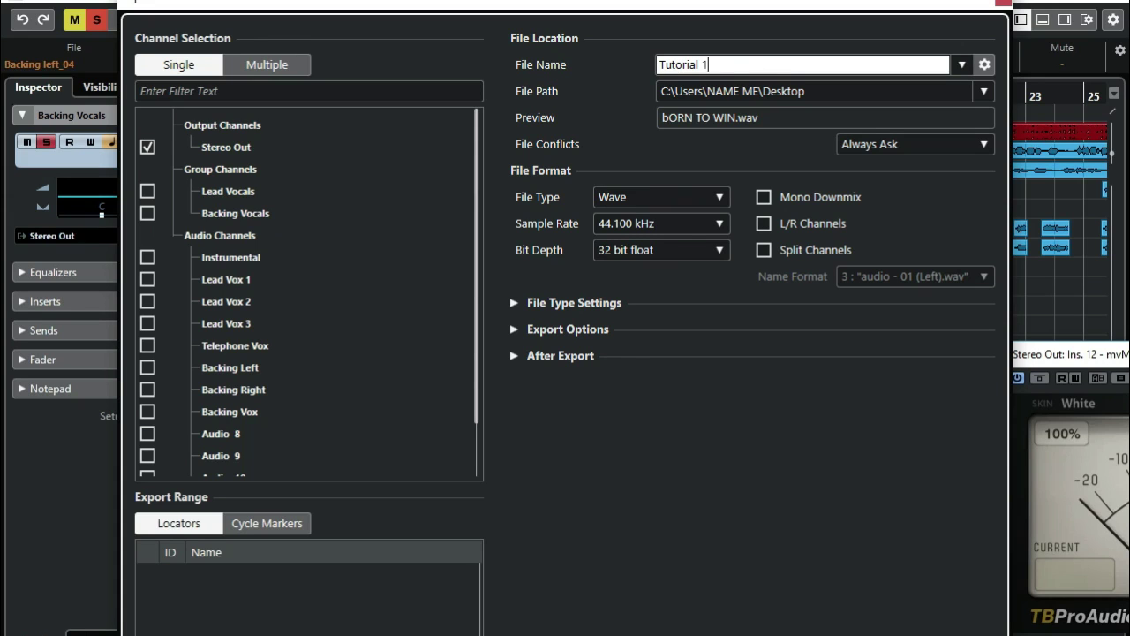
key("Return")
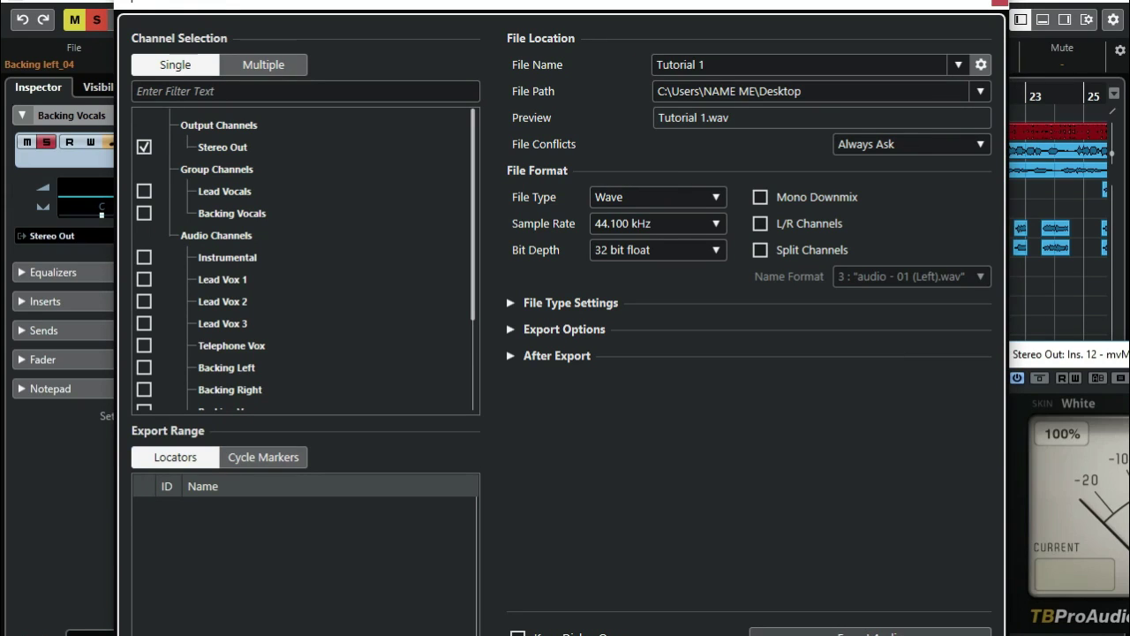
left_click(936, 629)
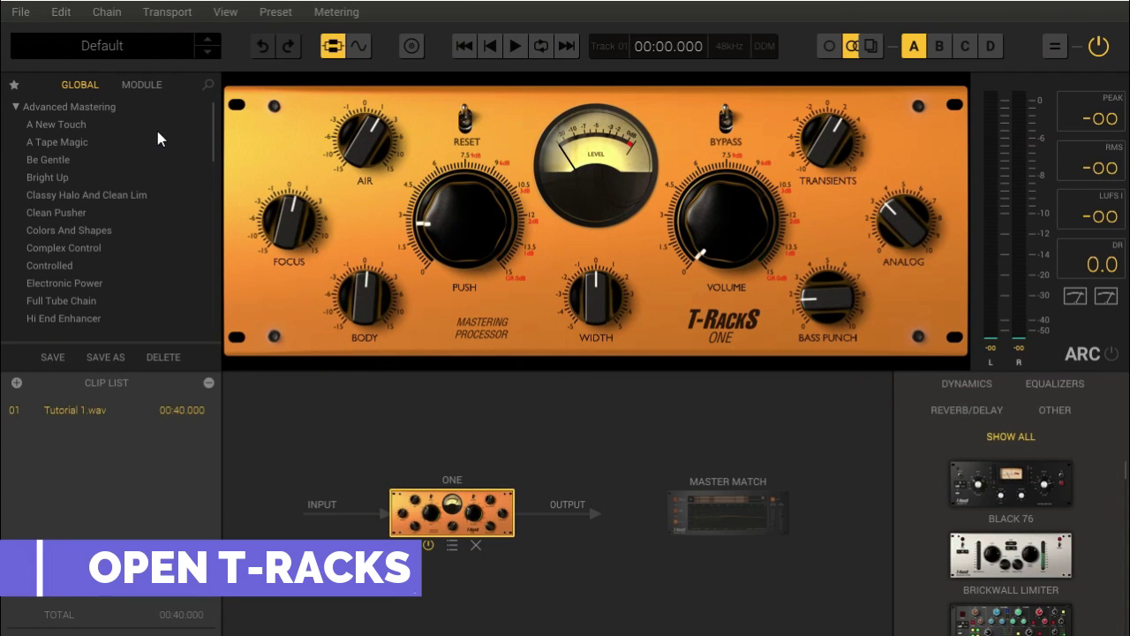
Load the Loud And Clear preset from the T-RackS Legacy Classic Only group onto the processing chain.
scroll(155, 130, "down", 5)
scroll(150, 141, "down", 10)
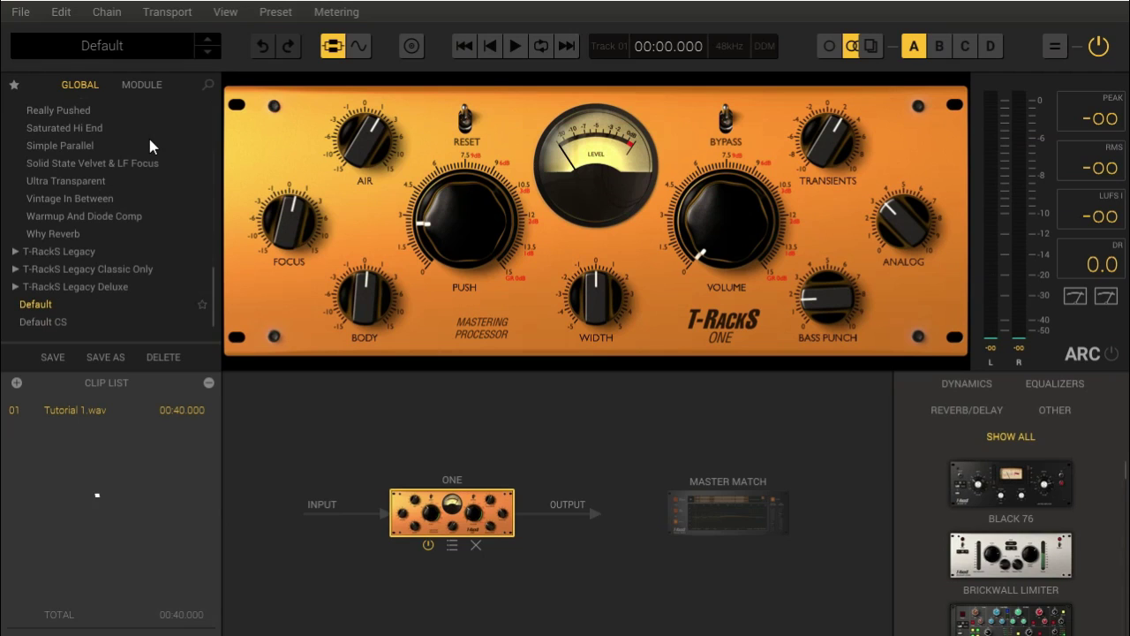
left_click(23, 270)
scroll(60, 280, "down", 5)
scroll(64, 274, "up", 2)
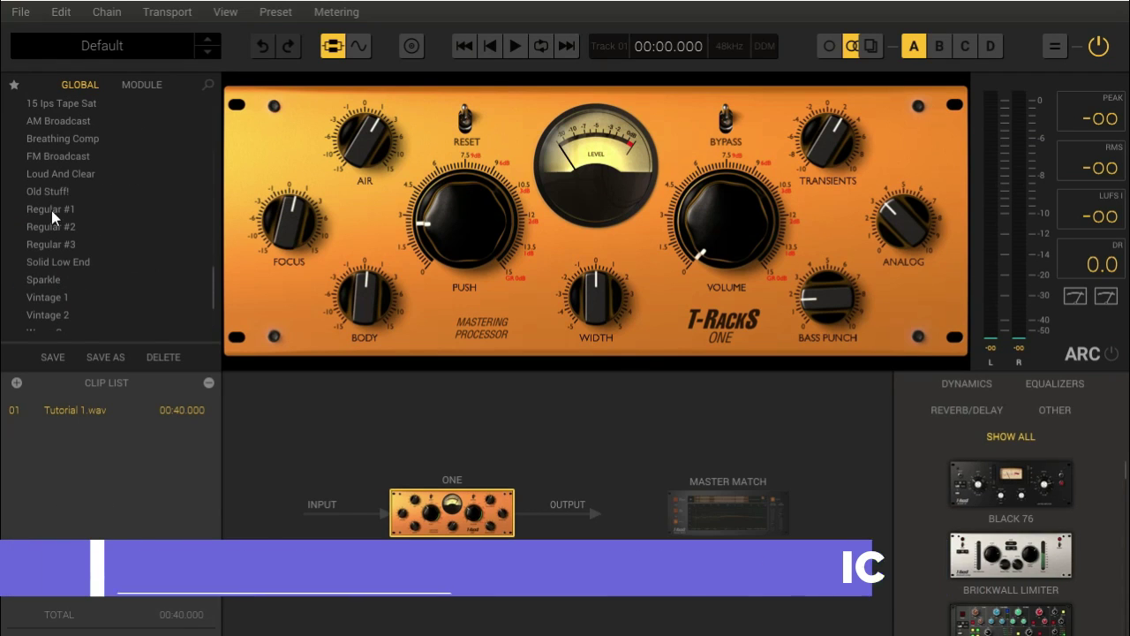
left_click(48, 173)
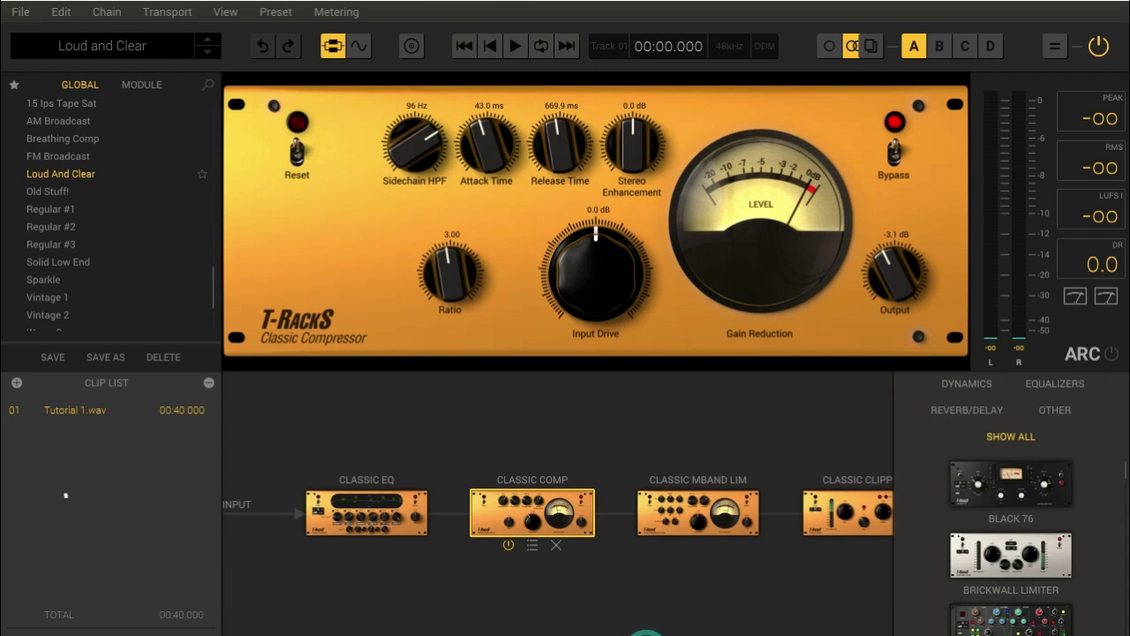
Open the Classic Clipper at the end of the chain and raise its gain to 9.0 dB during playback.
left_click_drag(651, 618, 521, 618)
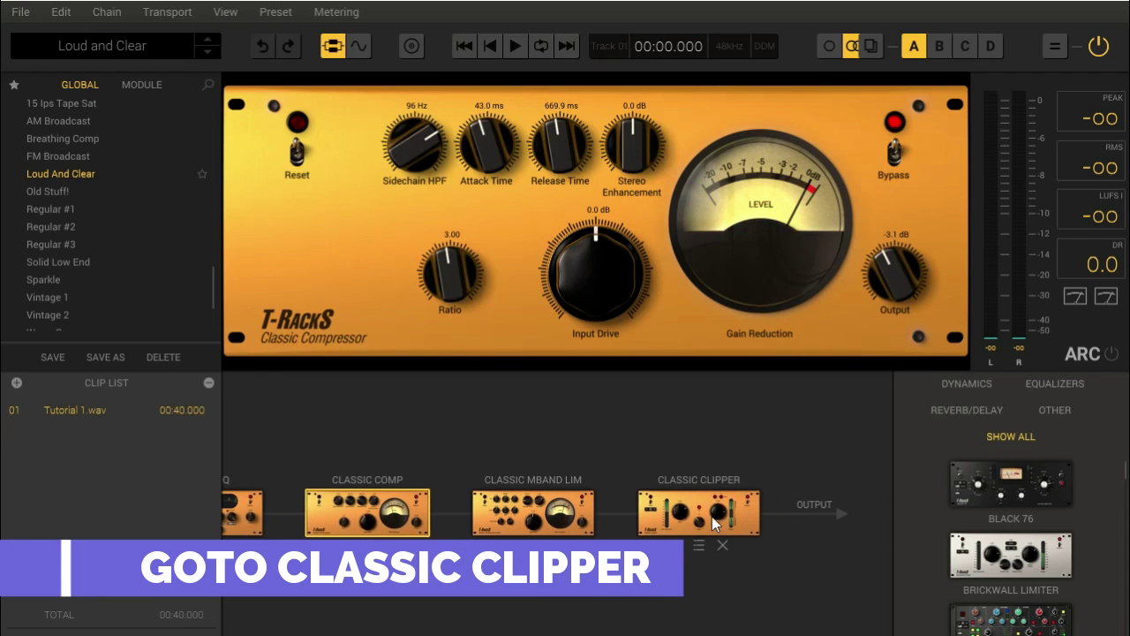
left_click(716, 519)
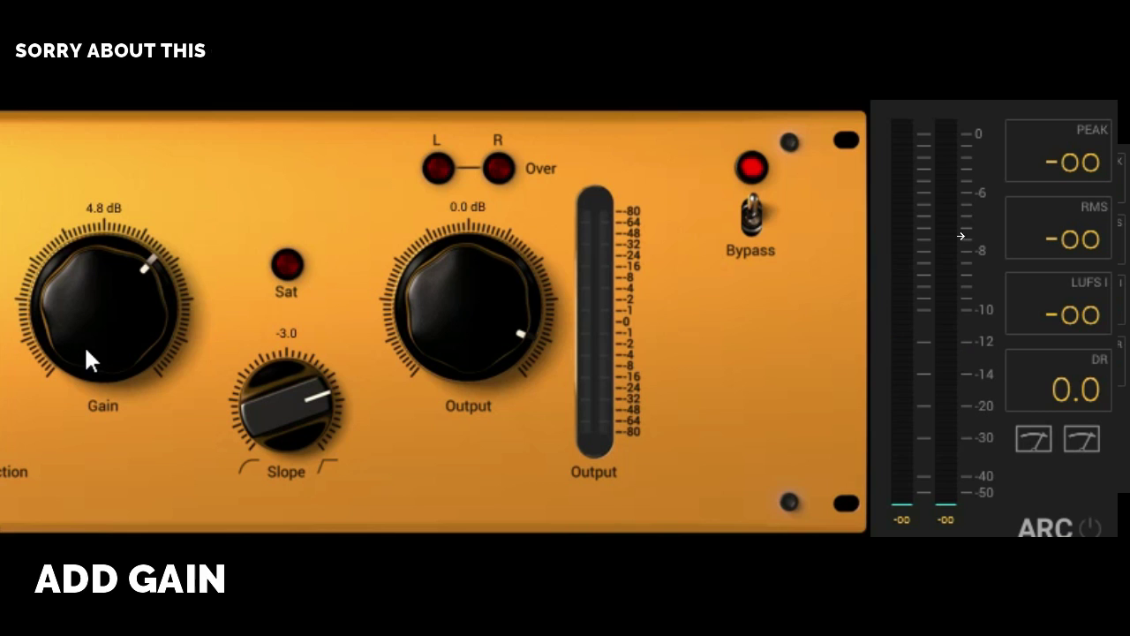
key("space")
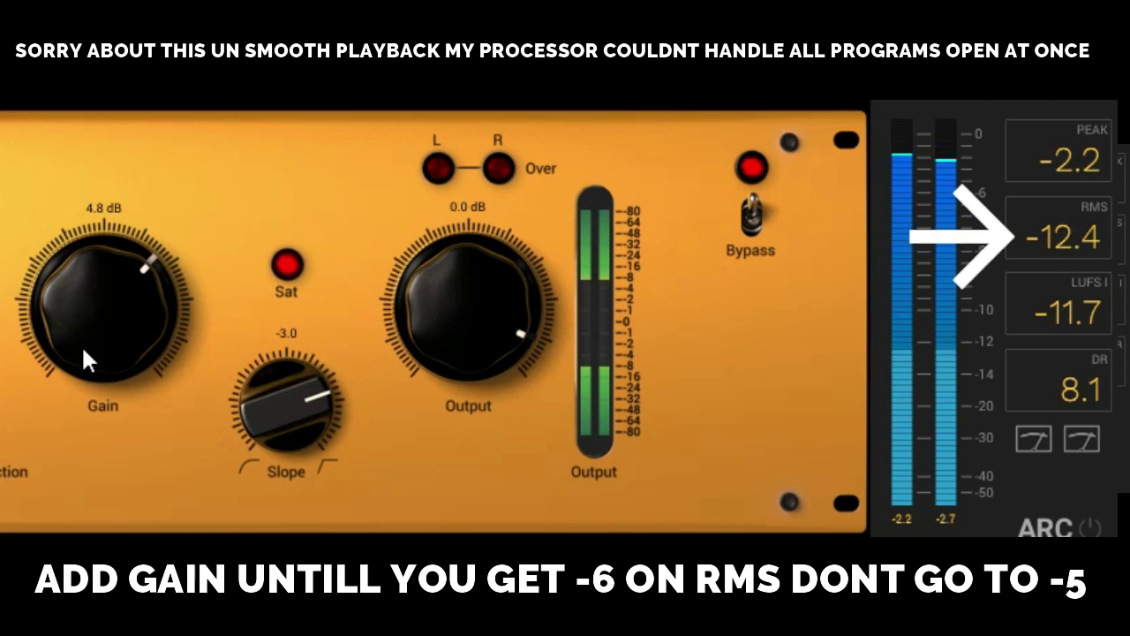
left_click(77, 348)
left_click_drag(77, 344, 79, 288)
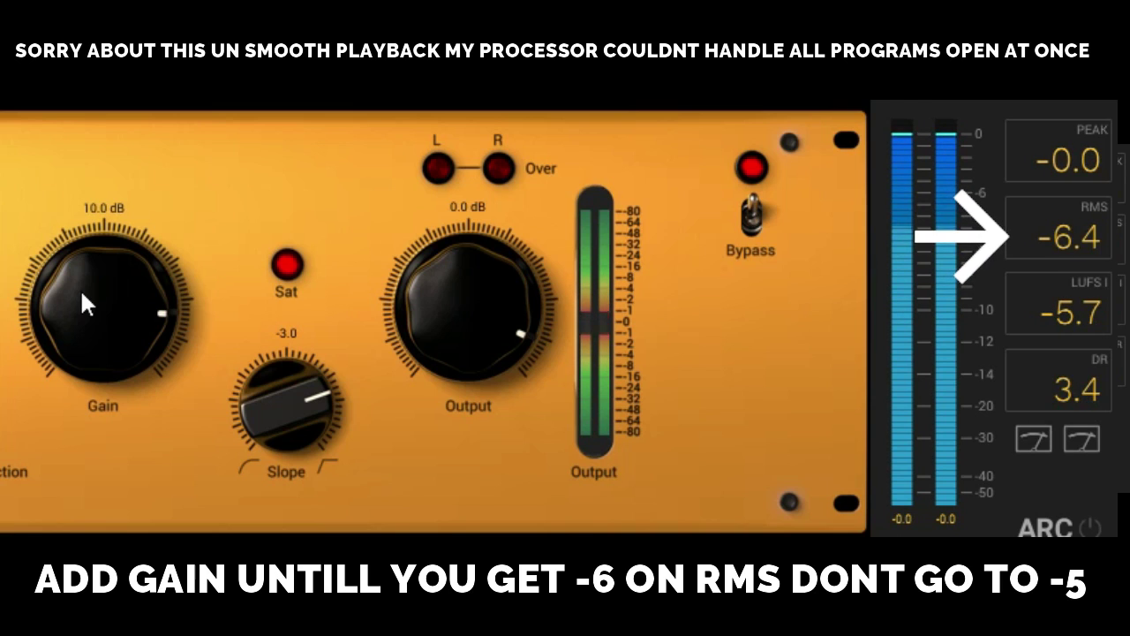
left_click_drag(79, 287, 81, 289)
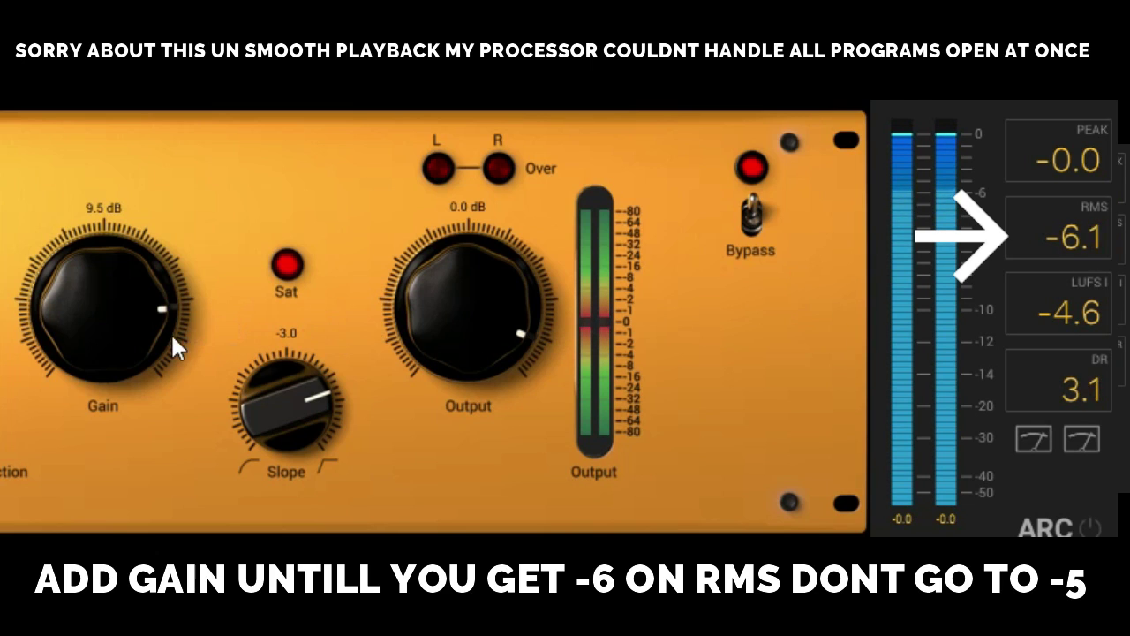
scroll(168, 329, "down", 2)
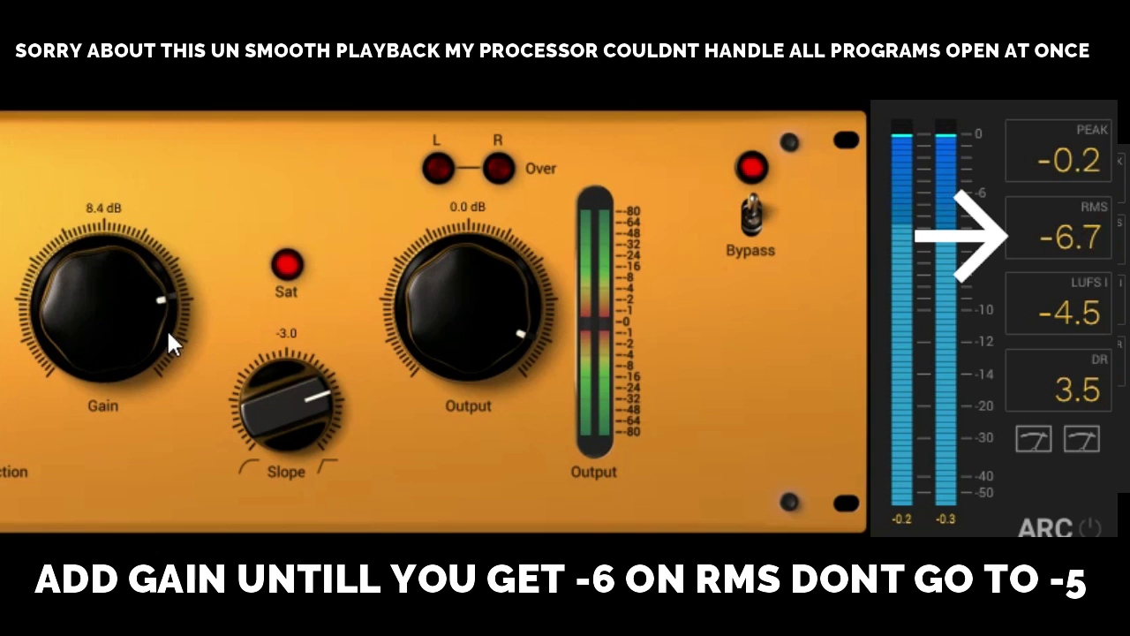
left_click_drag(158, 319, 156, 311)
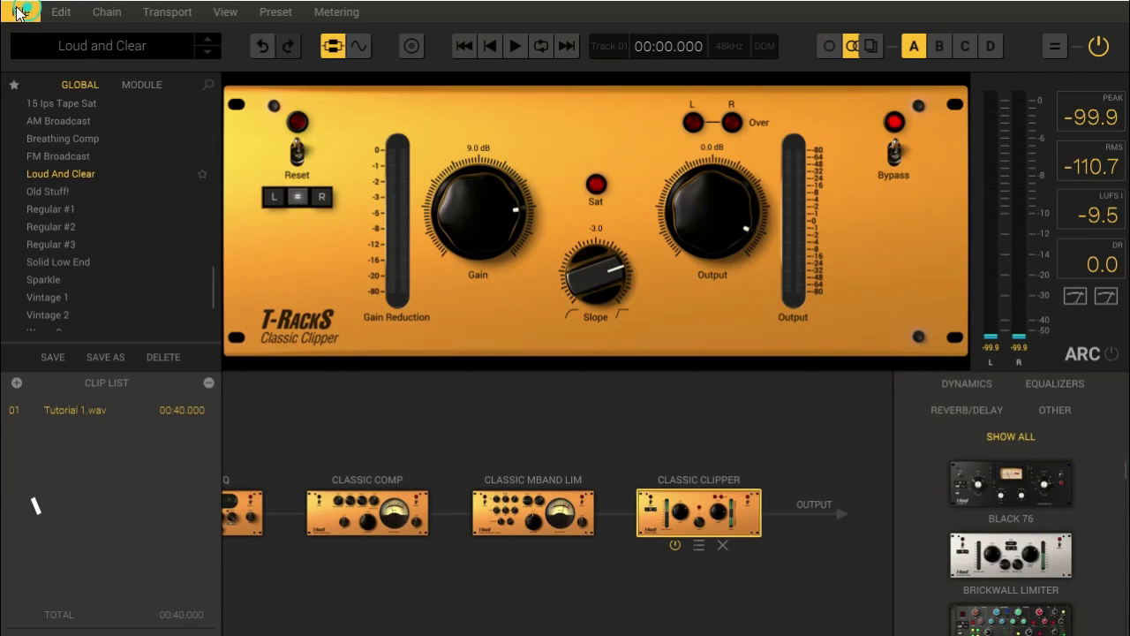
Start exporting the mastered current file as a 48000 Hz, 16 bit WAV with dithering off.
left_click(20, 11)
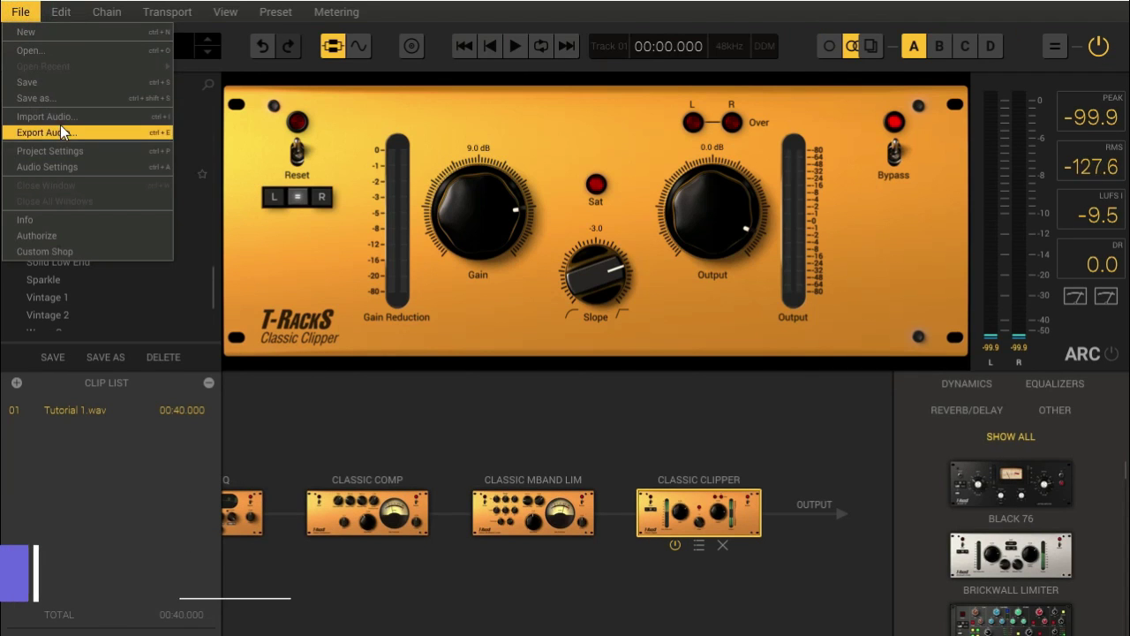
left_click(69, 134)
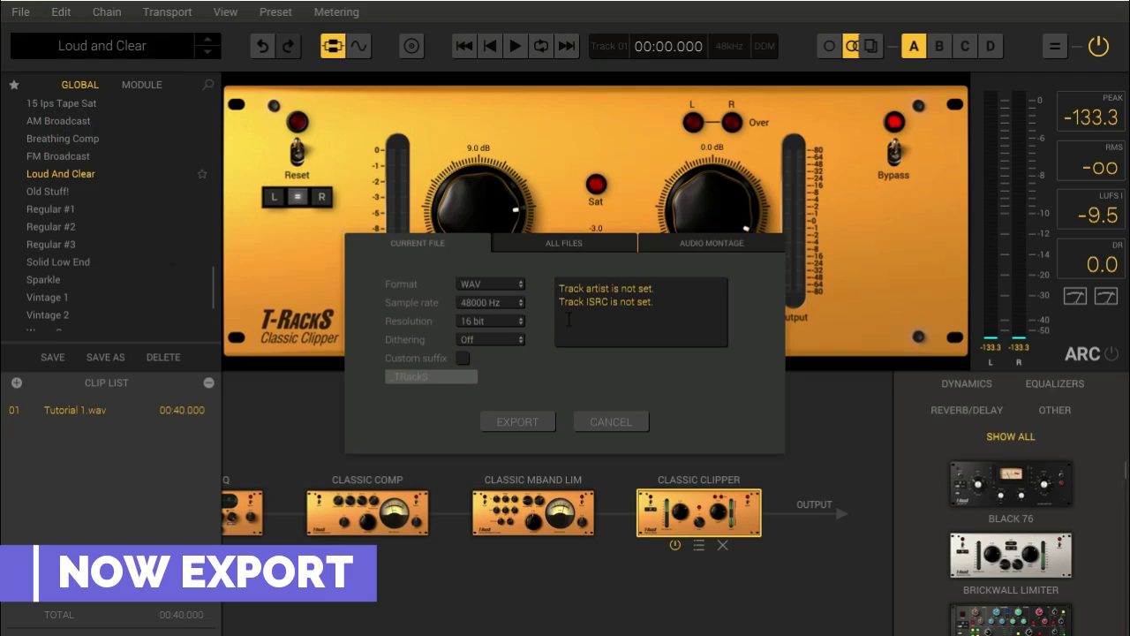
left_click(516, 422)
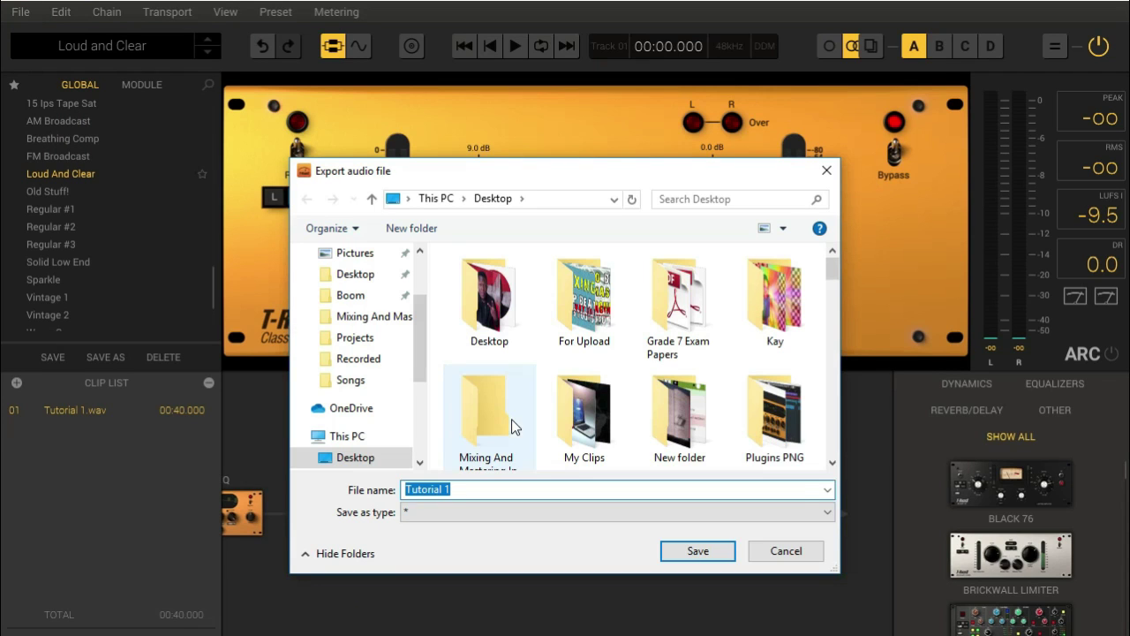
Name the exported audio file Tutorial master, without the extension, and save it to the Desktop.
left_click(473, 492)
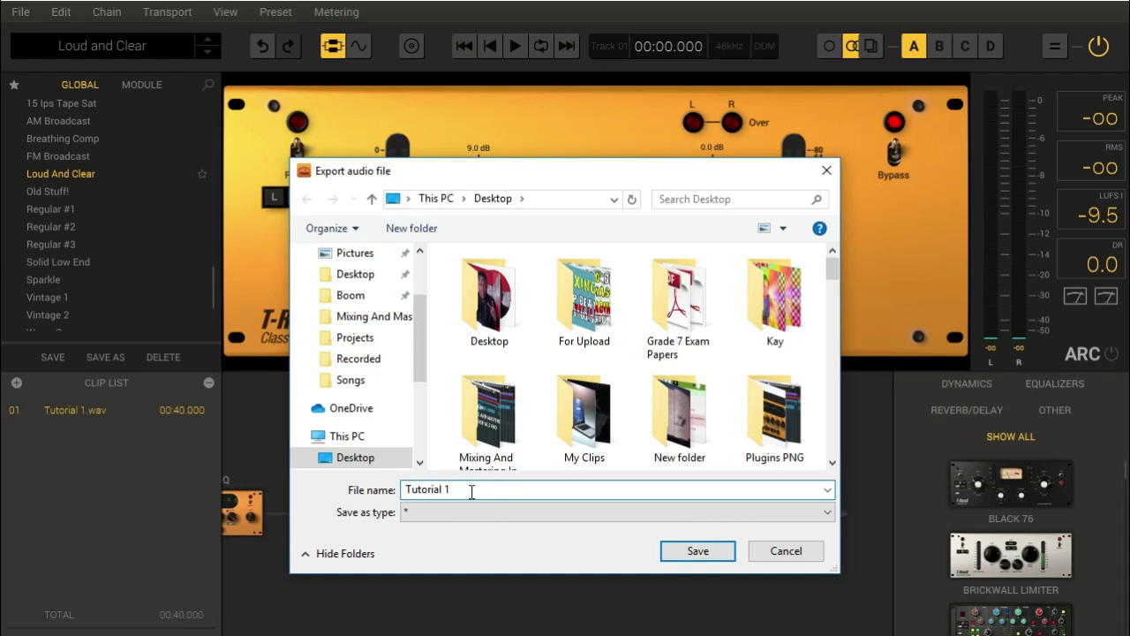
key("BackSpace")
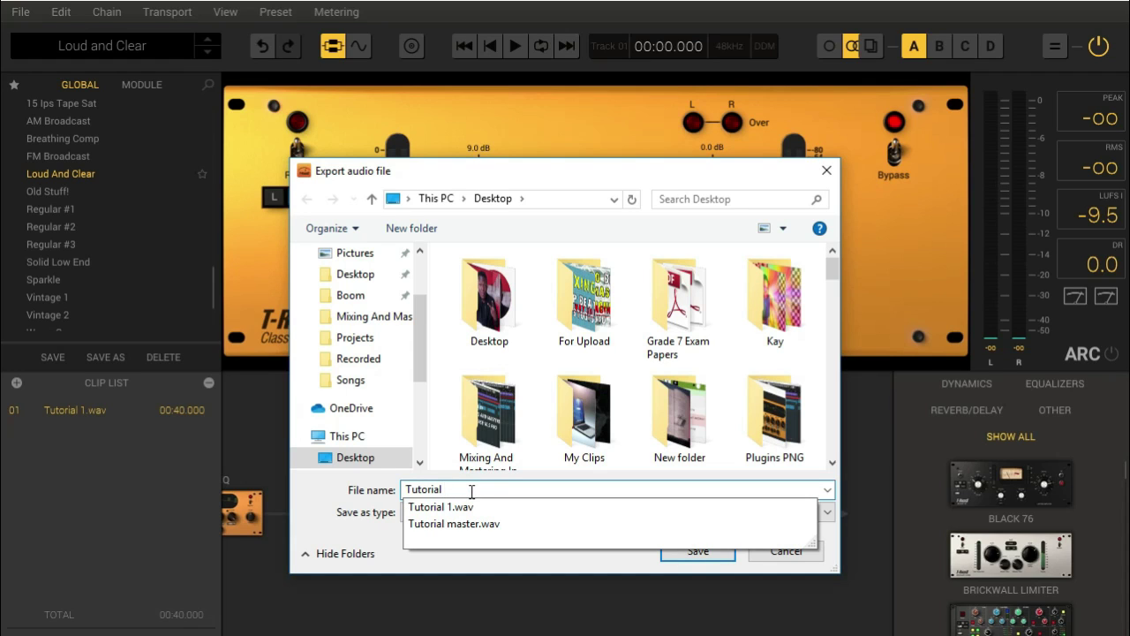
left_click(465, 525)
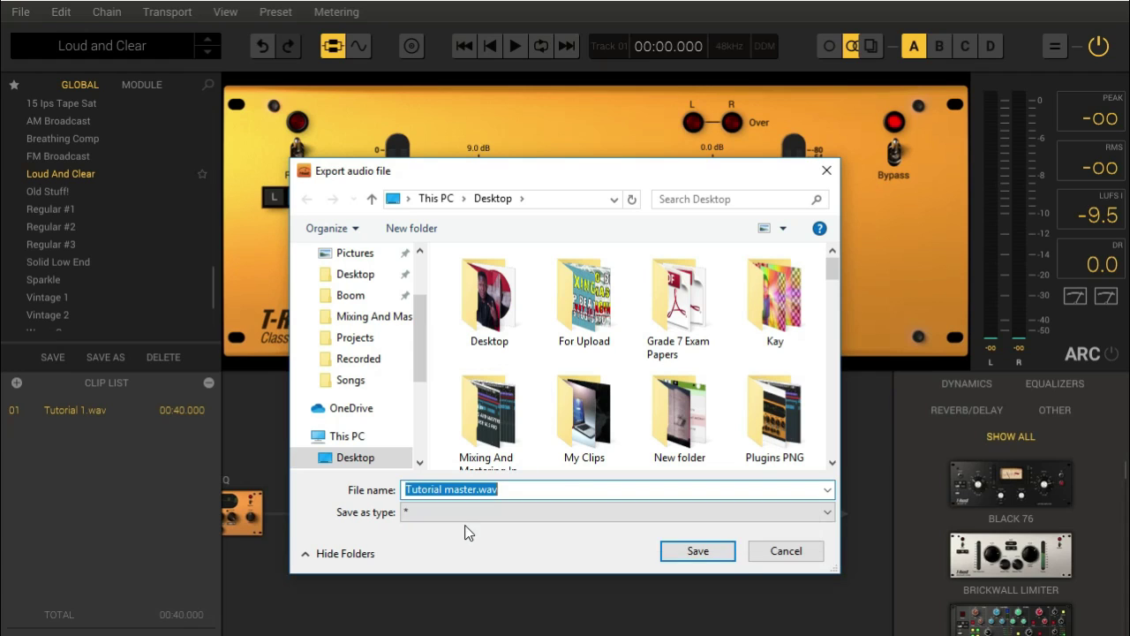
left_click(503, 491)
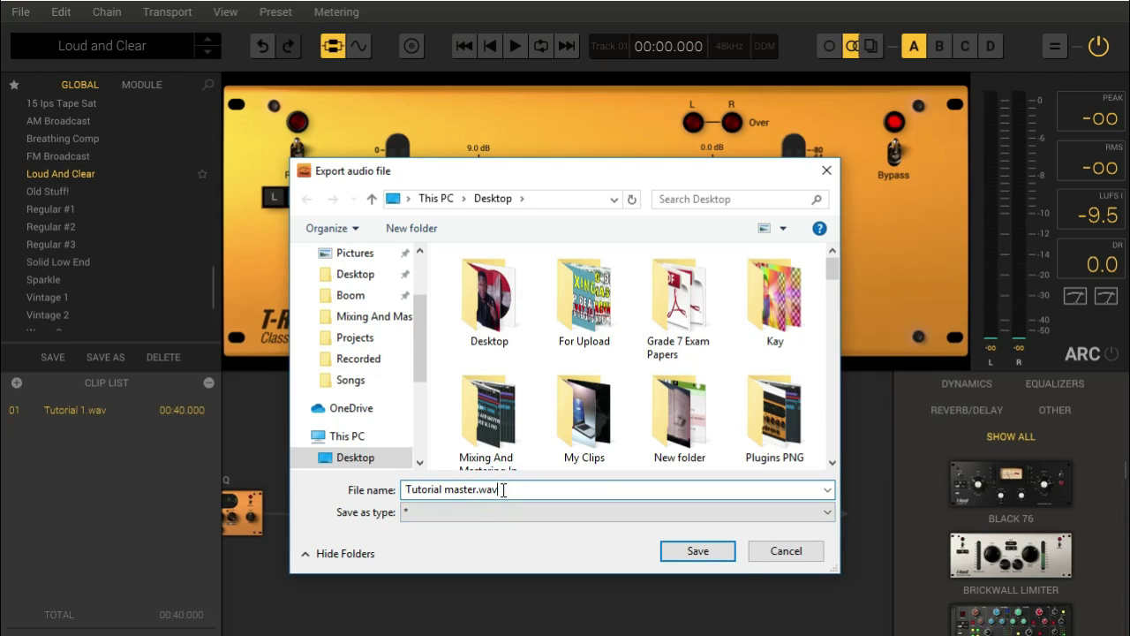
key("BackSpace")
key("BackSpace")
key("BackSpace")
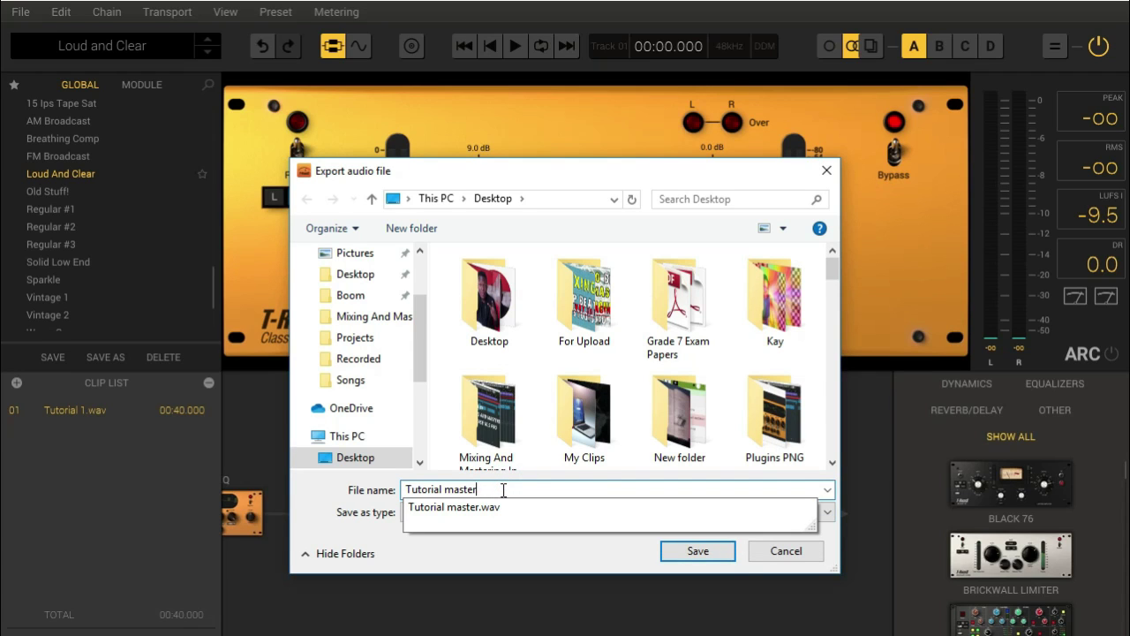
left_click(683, 553)
left_click(682, 552)
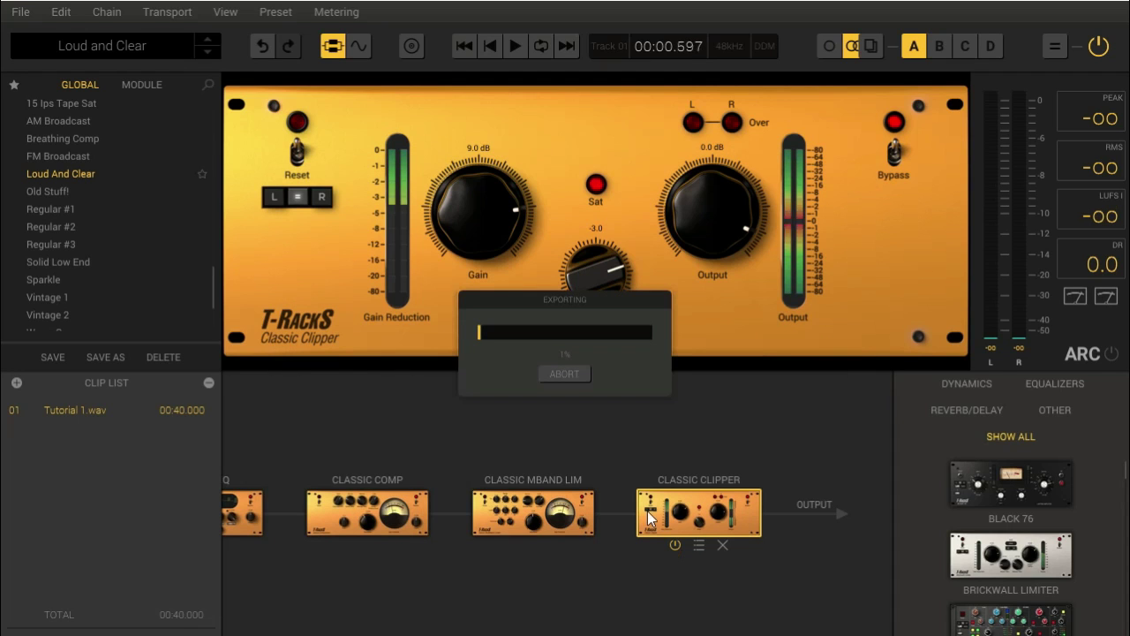